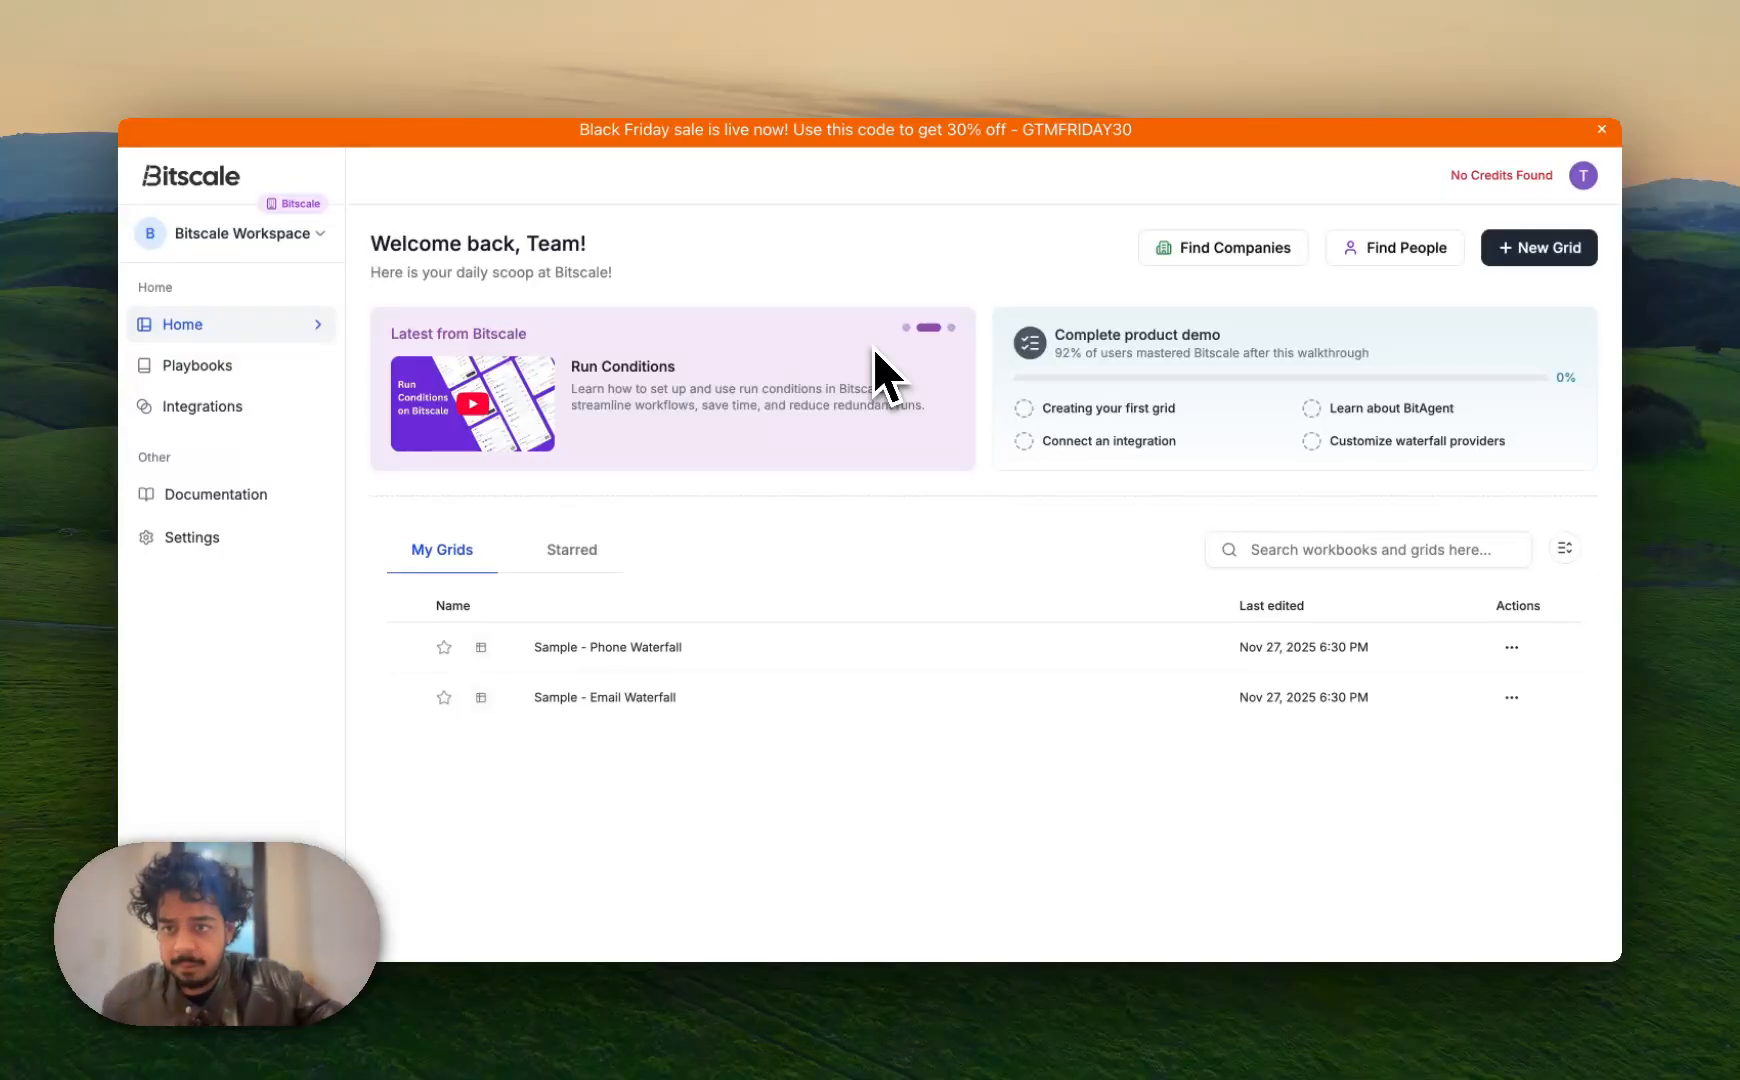
Open Manage workspaces from the Bitscale Workspace dropdown to view the organization settings
left_click(273, 244)
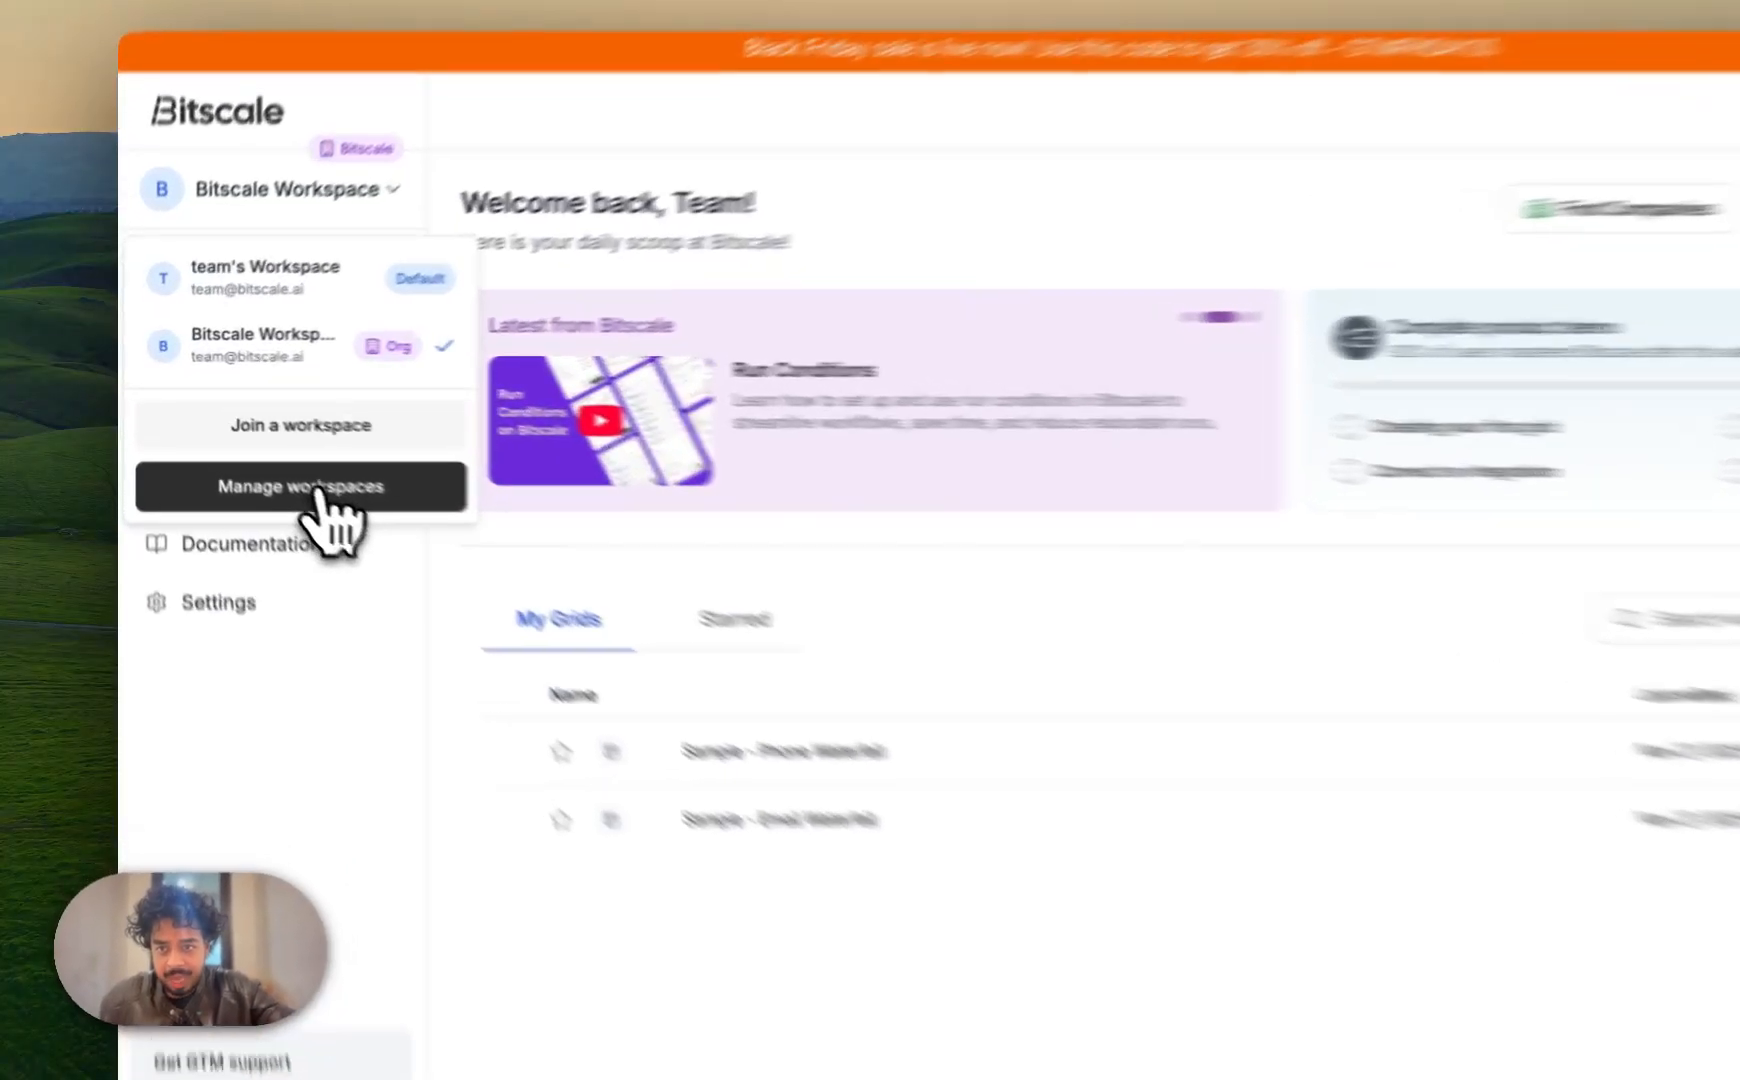
left_click(262, 453)
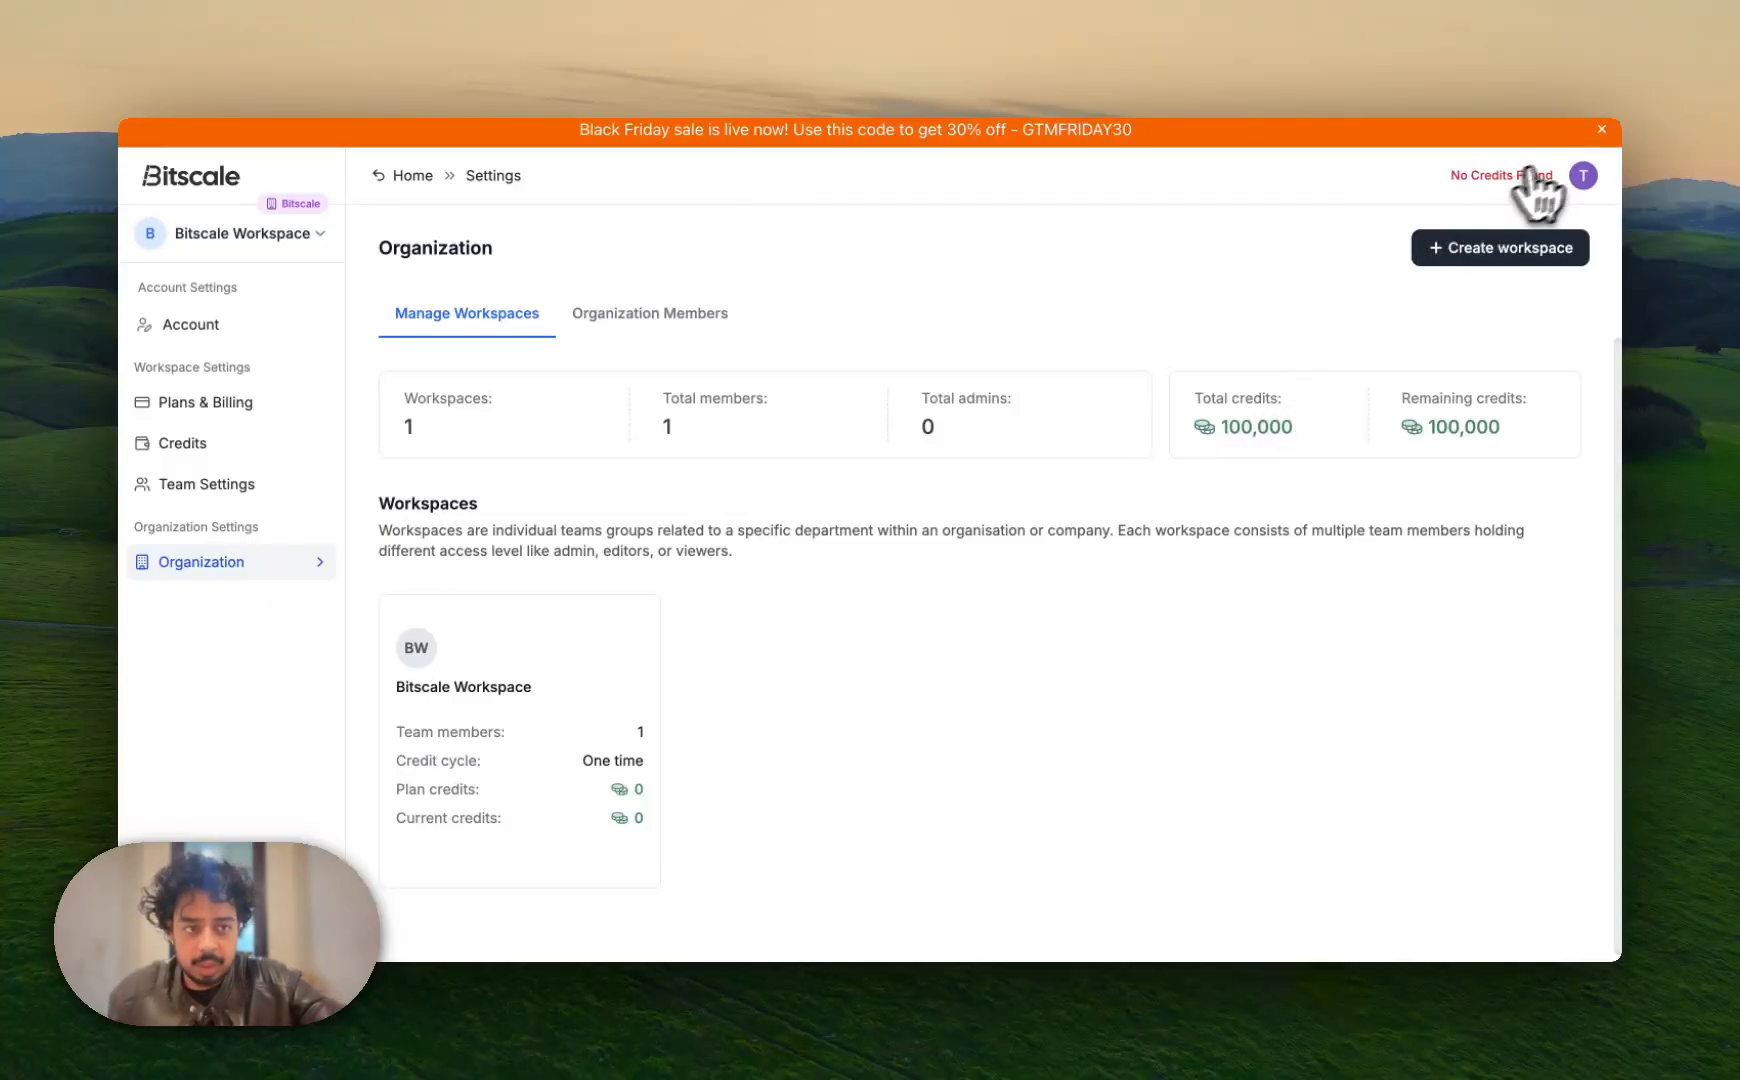
Create workspace 'Bitscale Growth' with 50000 credits on a One time credit cycle
left_click(1551, 253)
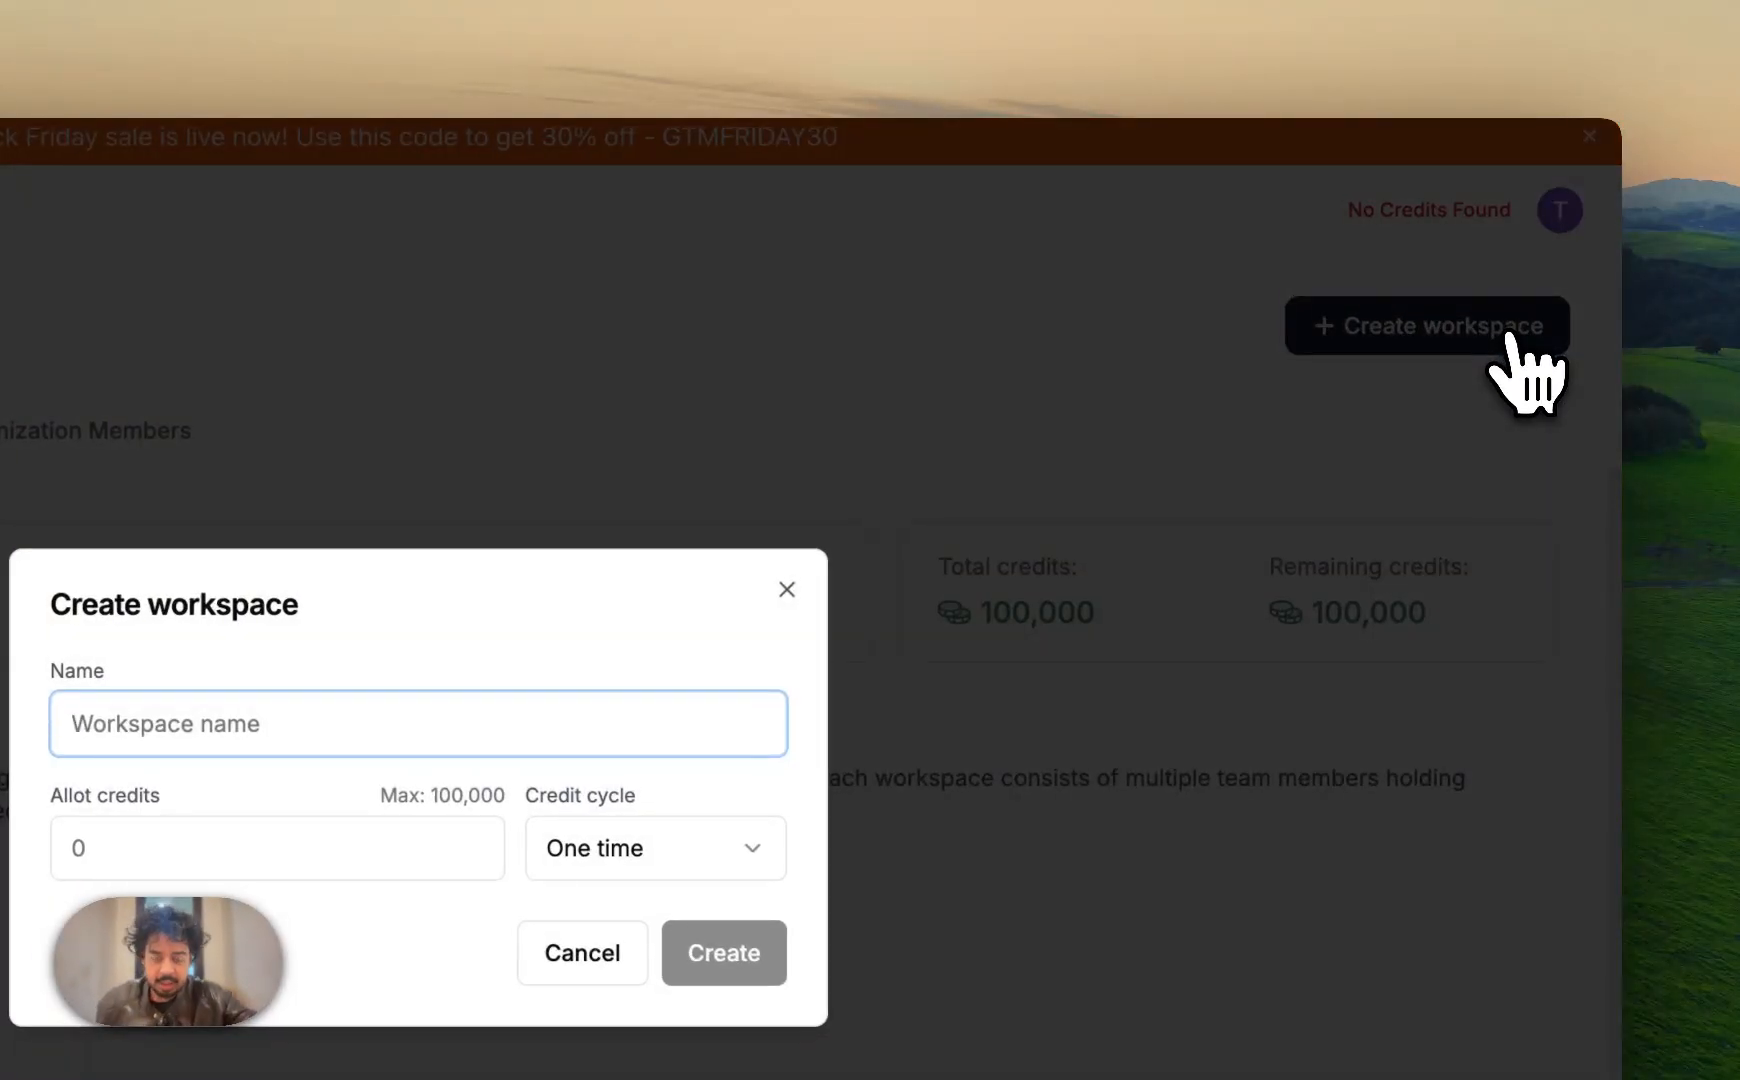
type("Bitscal")
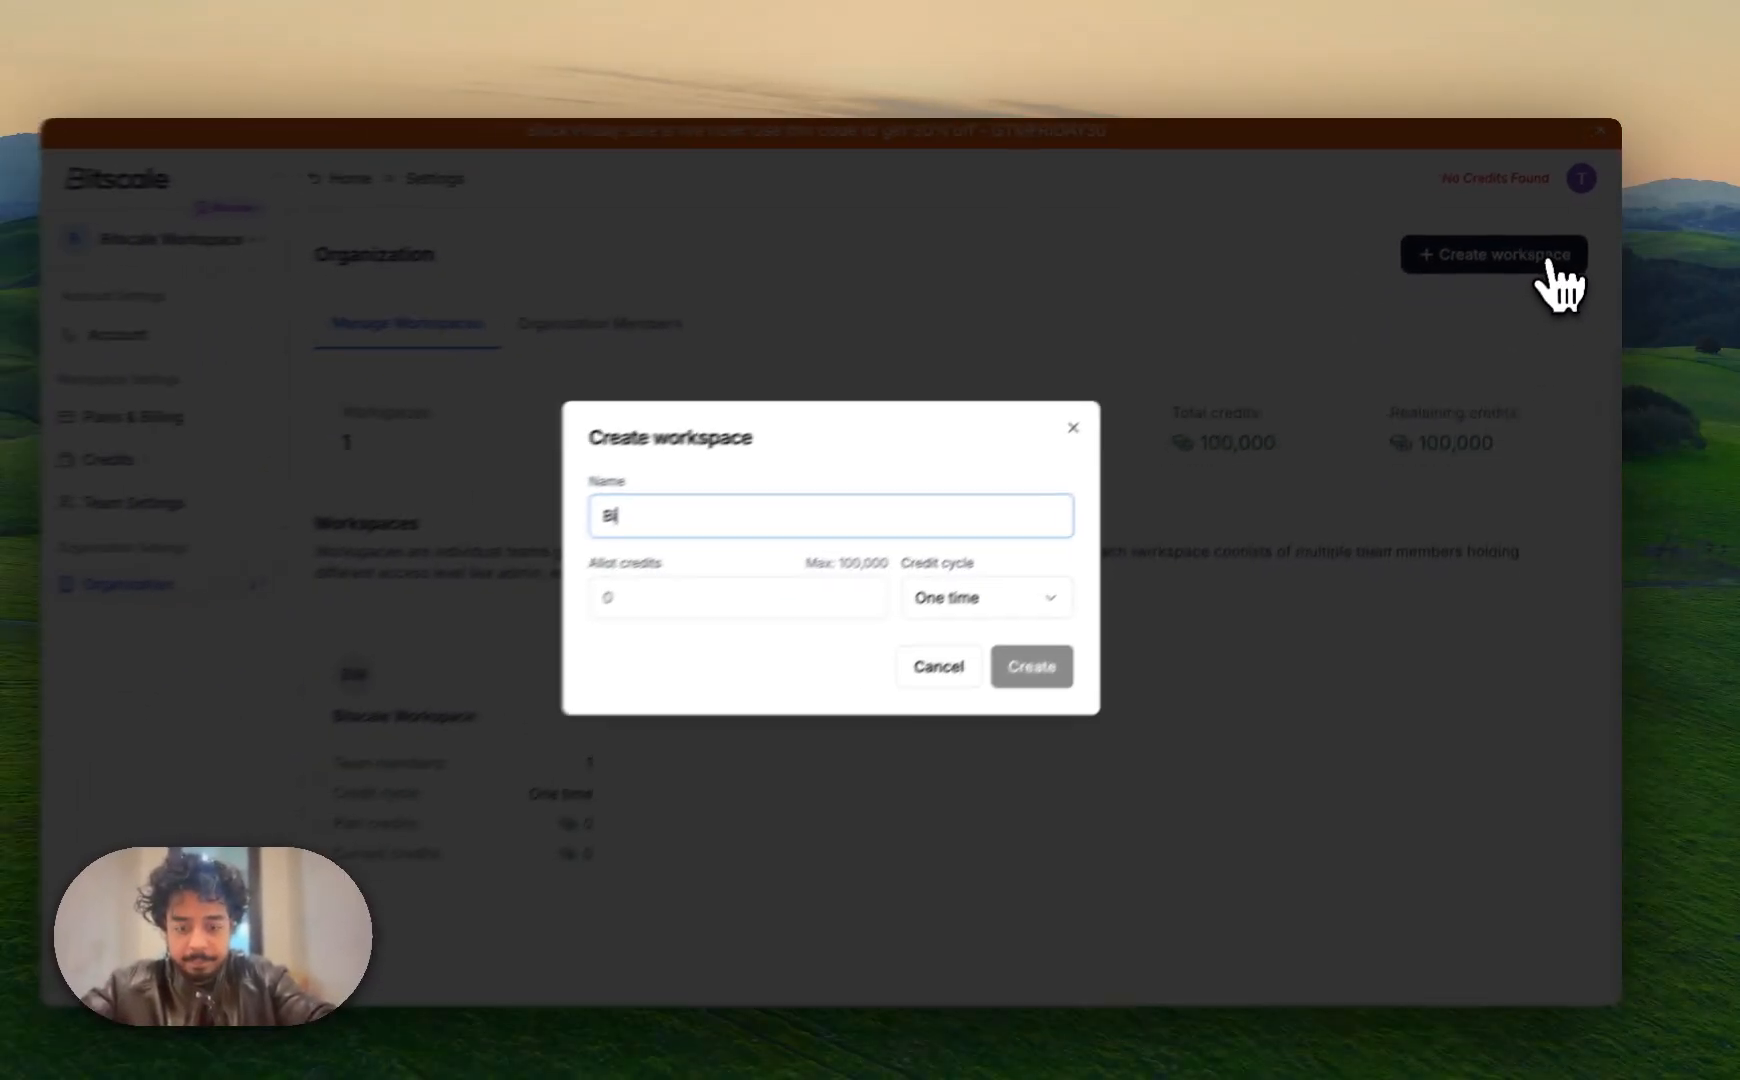
type("e Growt")
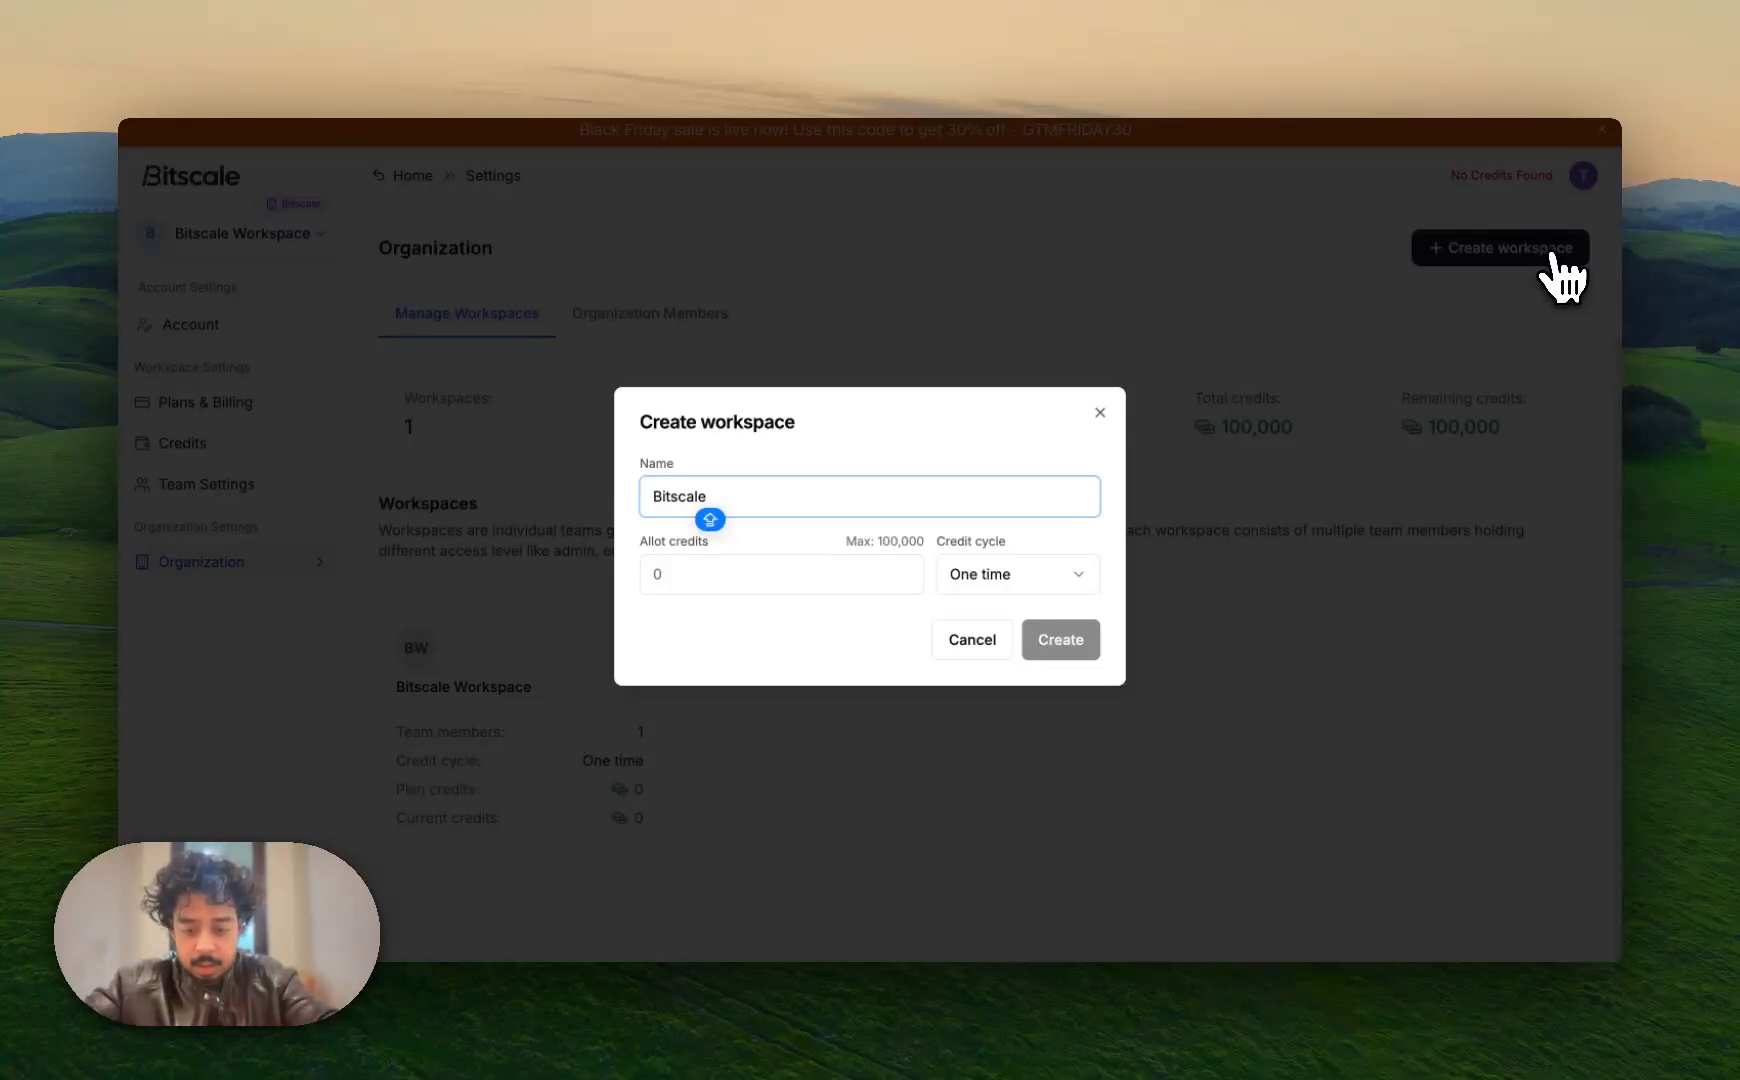
type("h")
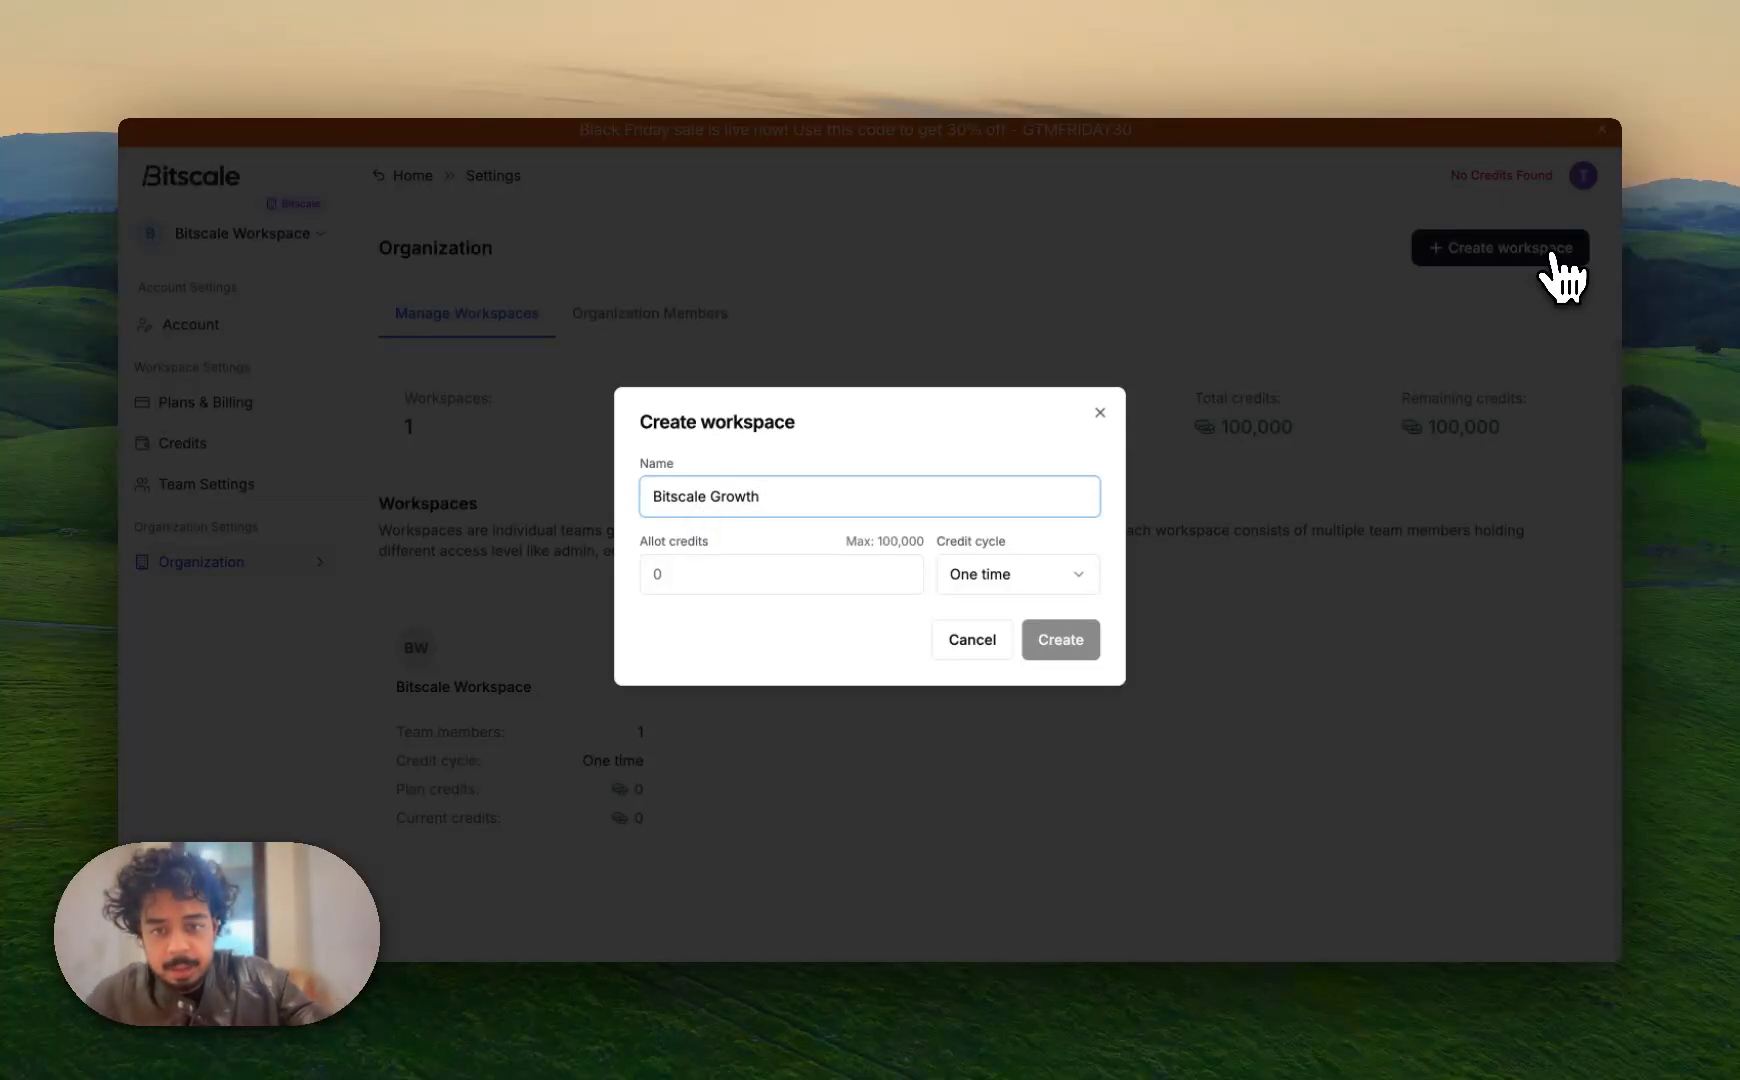
left_click(808, 571)
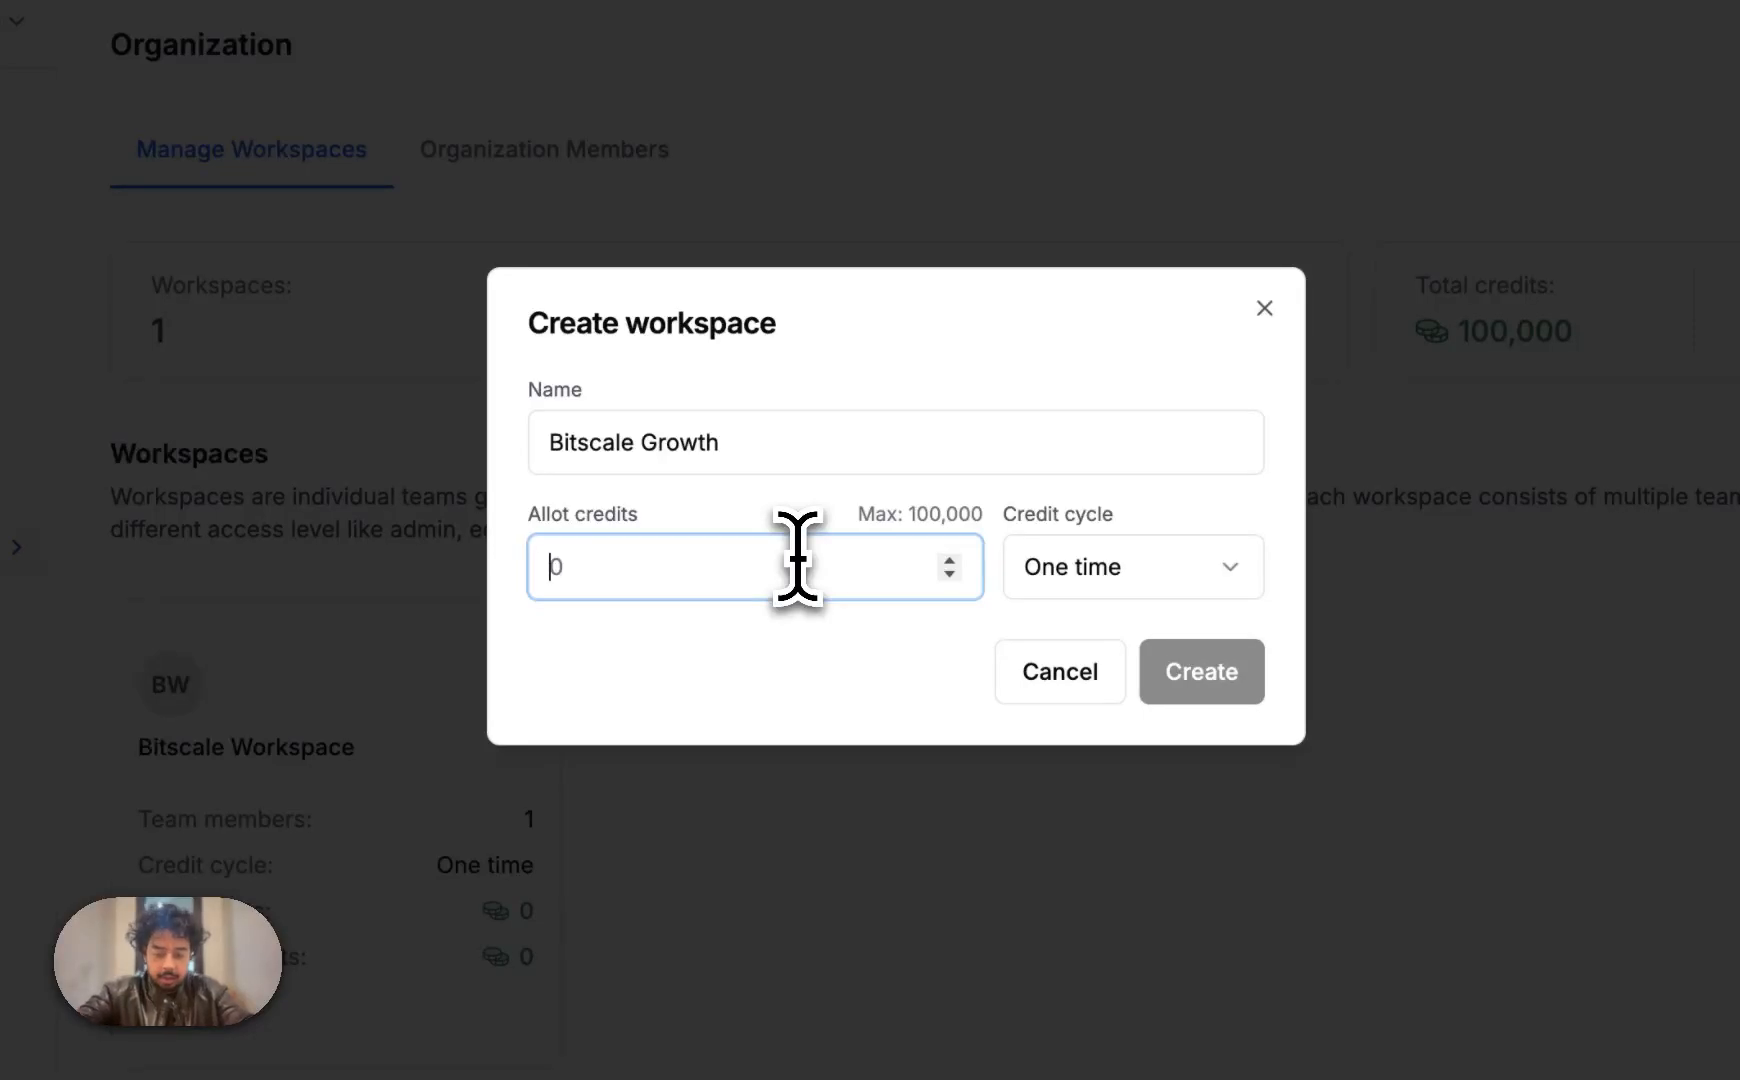
type("50000")
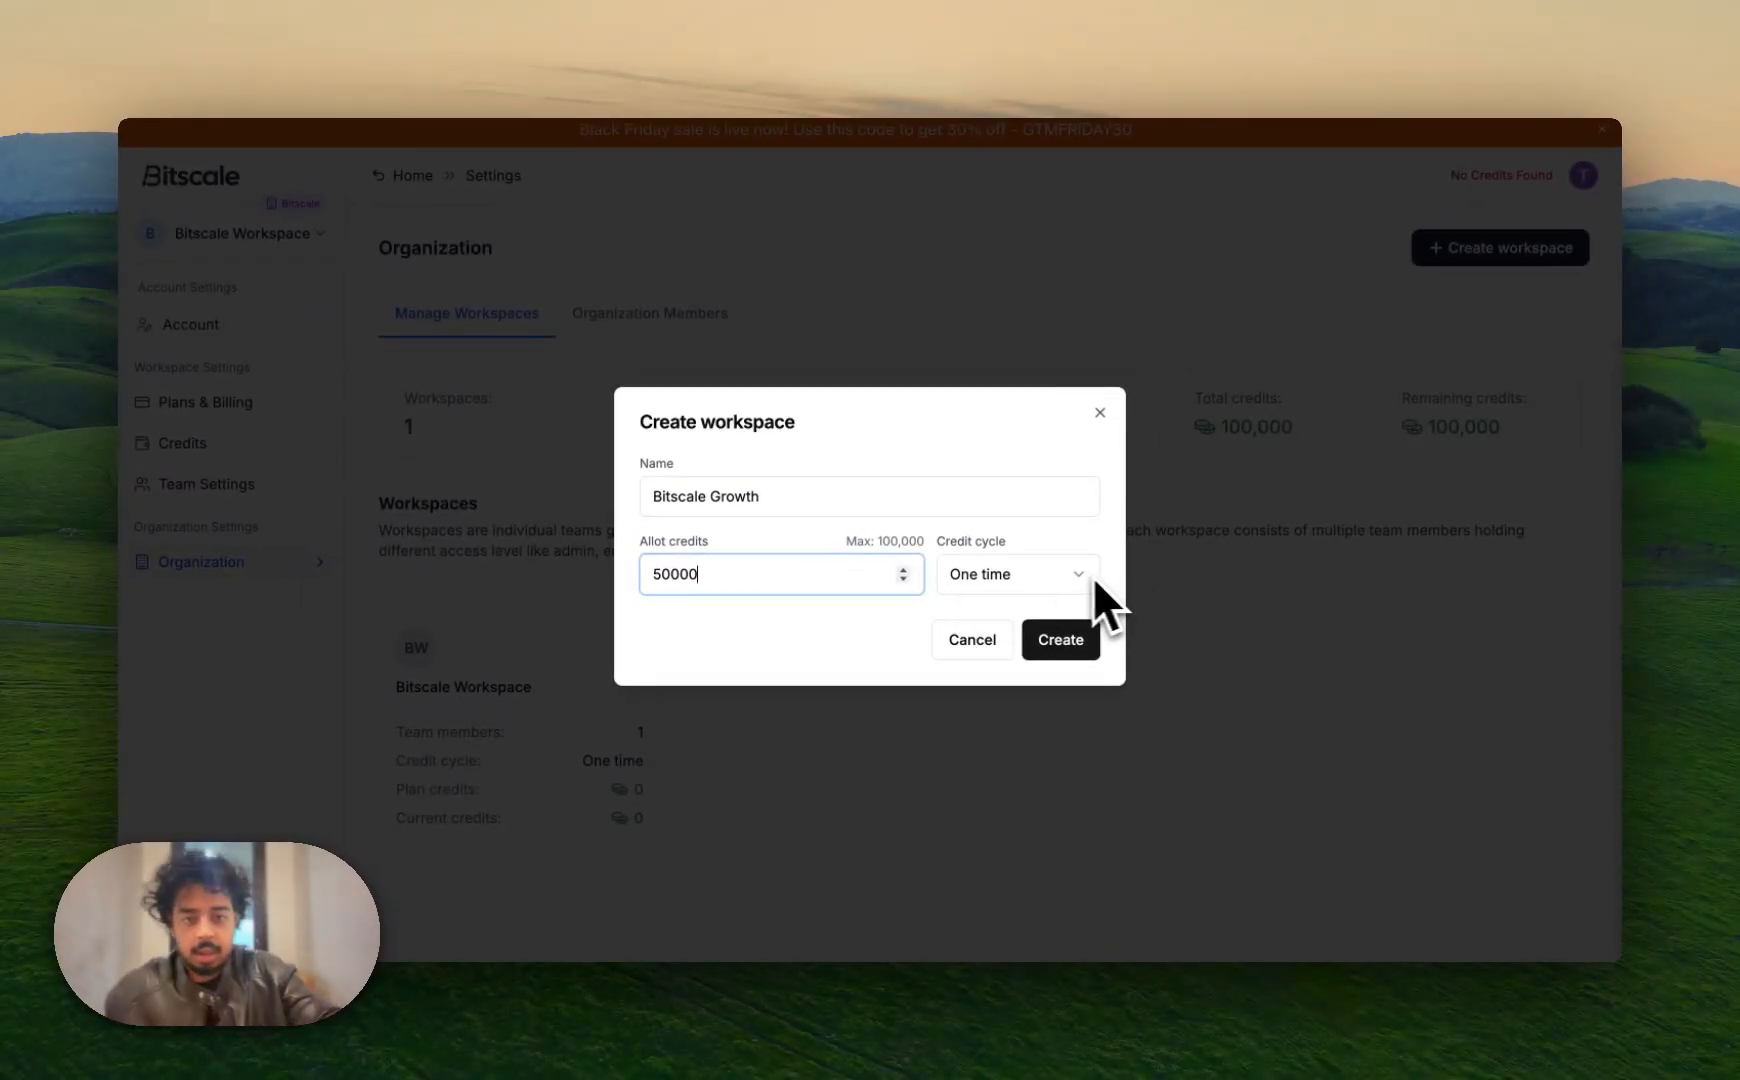
left_click(1063, 578)
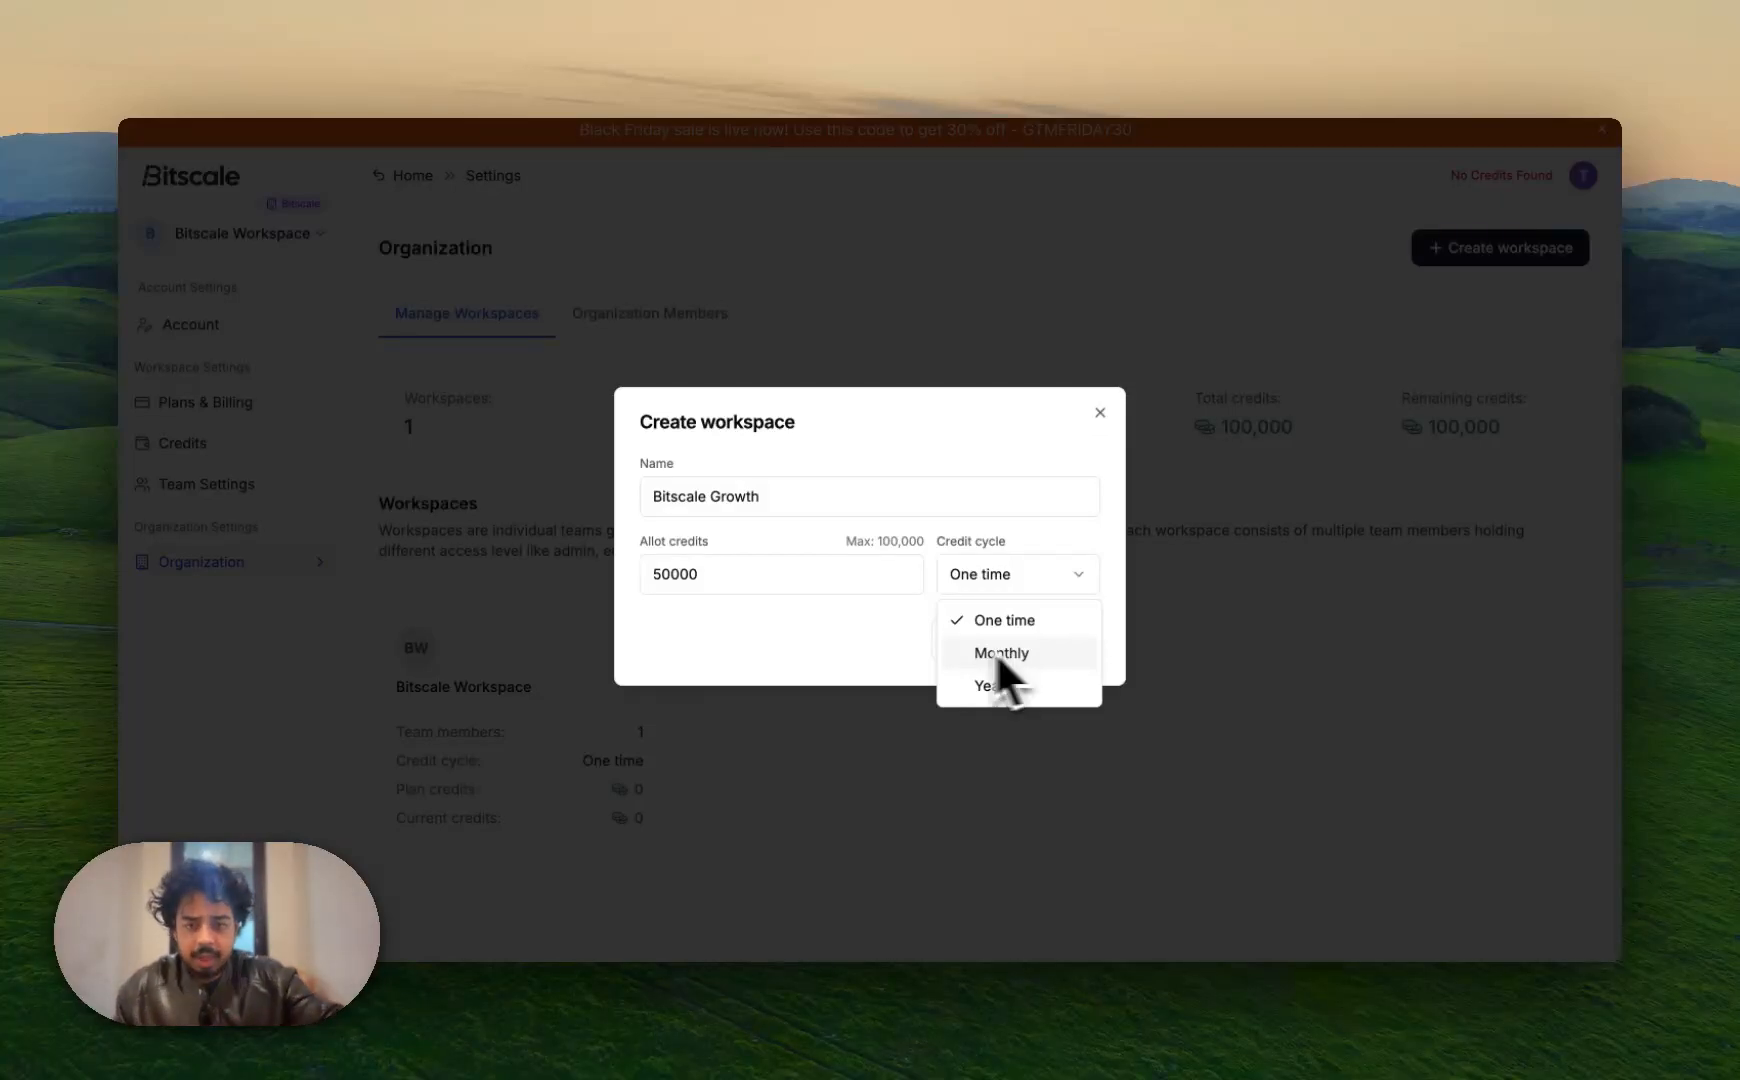
left_click(892, 648)
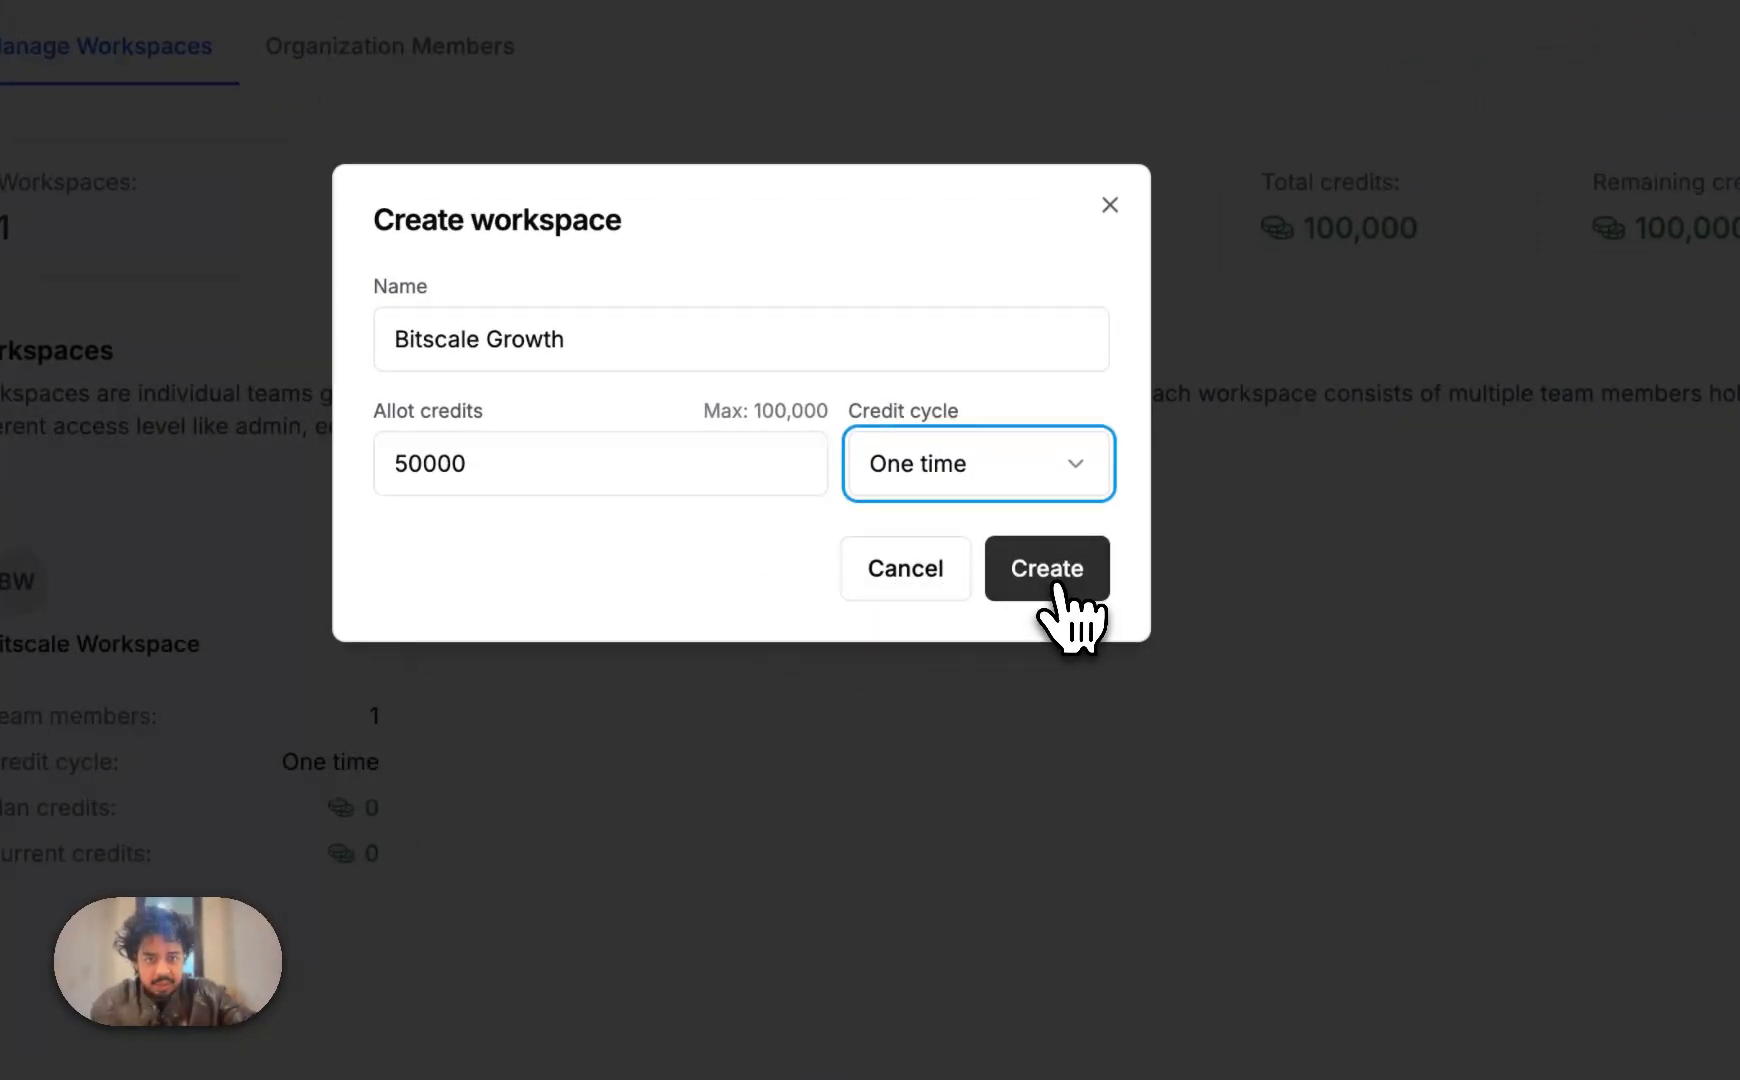
left_click(1058, 588)
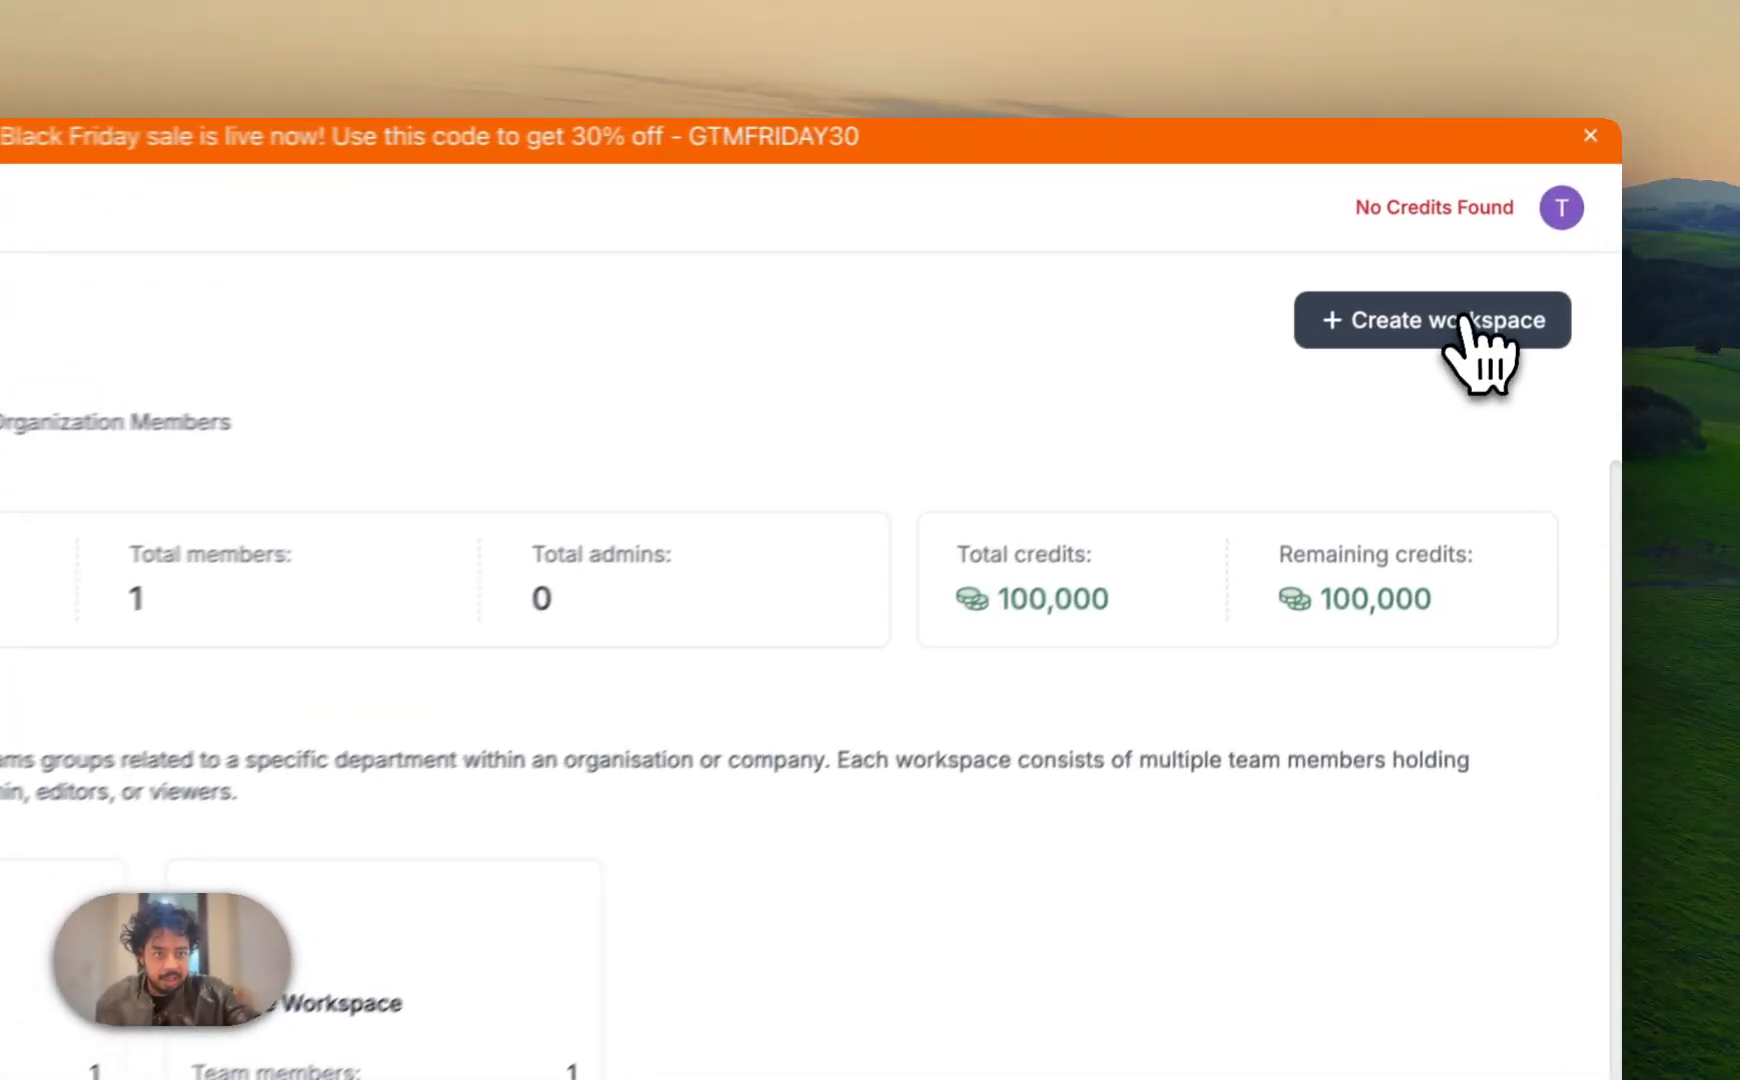
Create workspace 'Bitscale Tech', with a capital T, allotting 20000 credits
left_click(1462, 330)
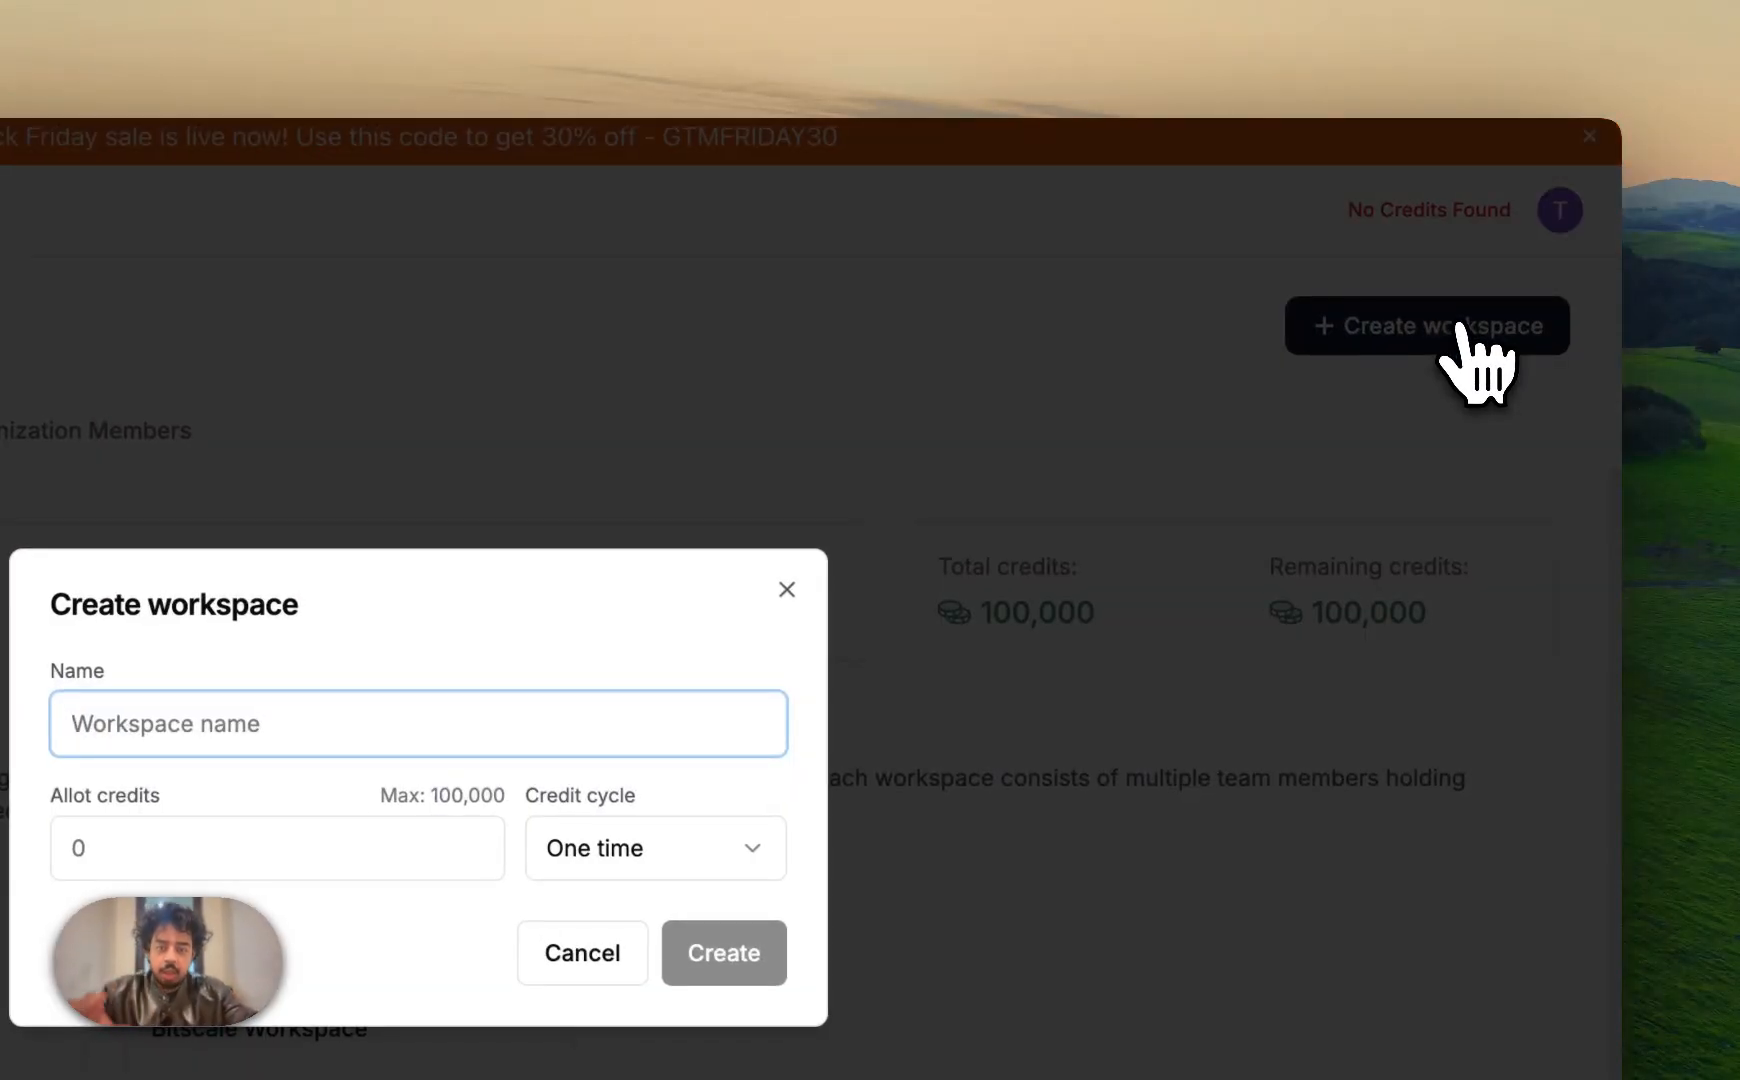
type("Bitsca")
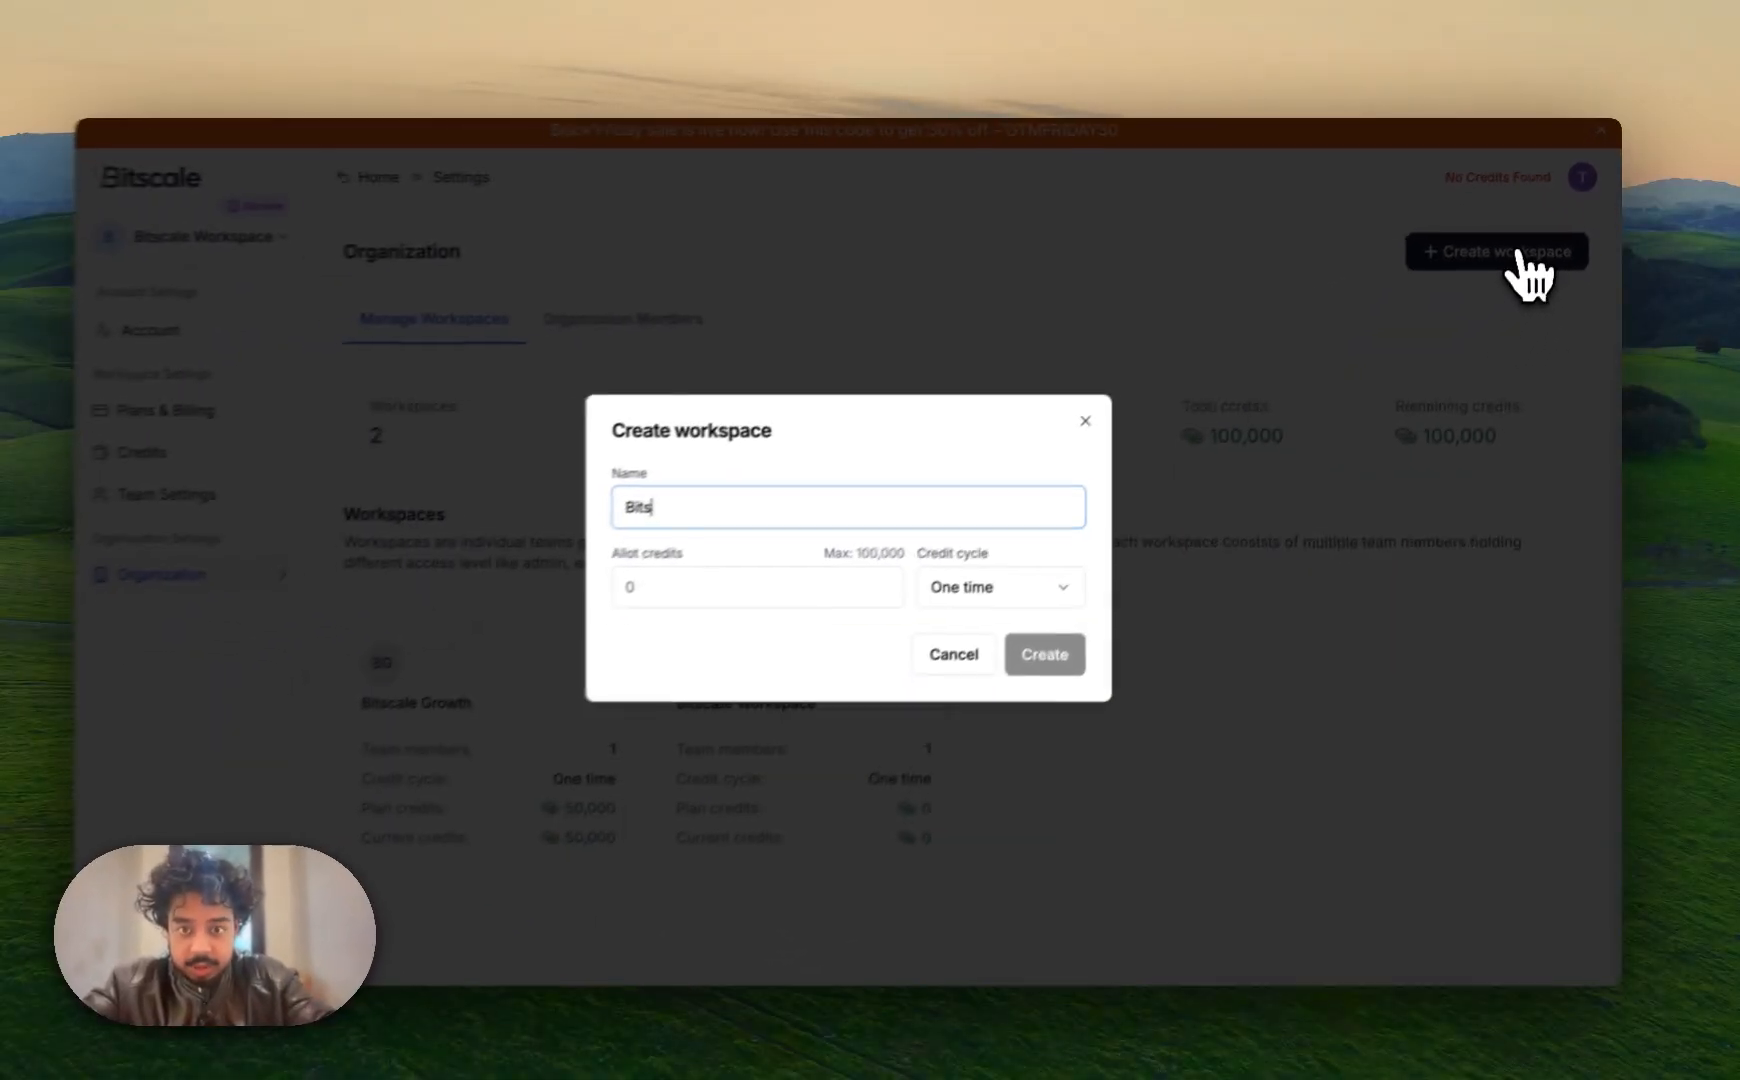
type("le tech")
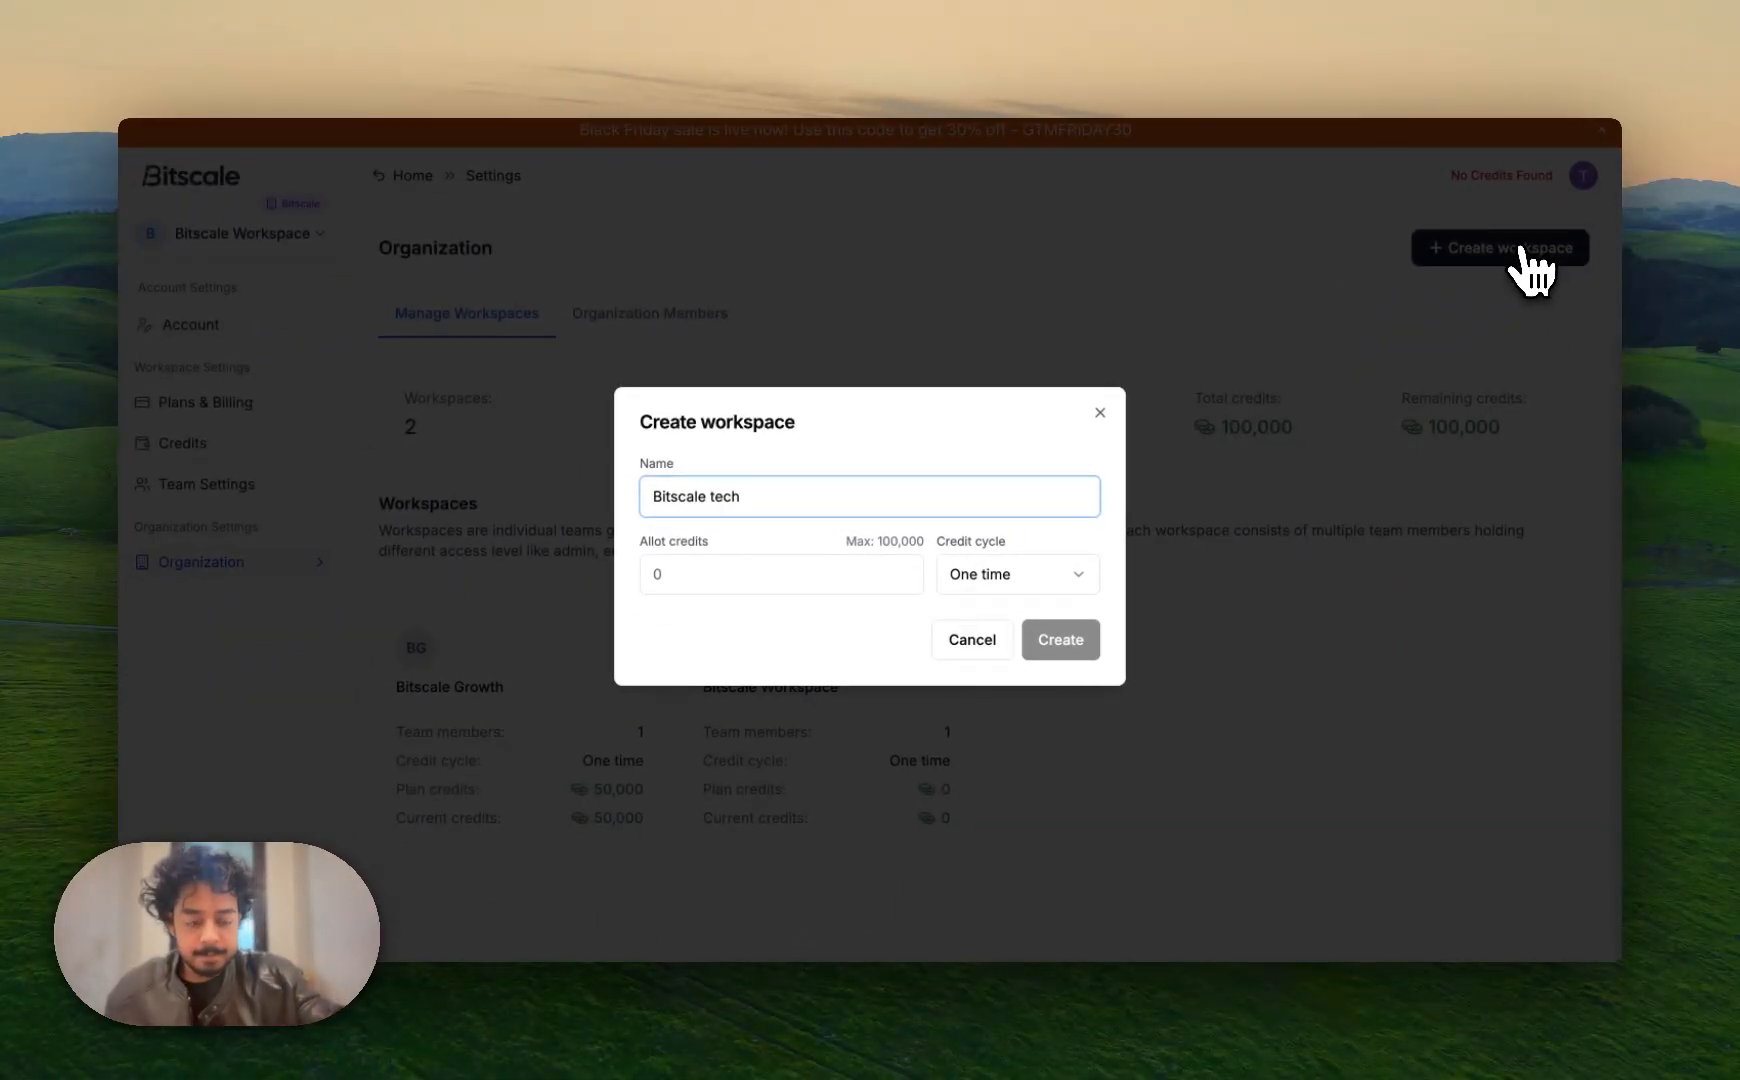
key("Left")
key("Left")
key("Left")
key("Left")
key("Left")
key("Left")
key("Left")
key("Right")
key("Right")
key("Right")
key("Right")
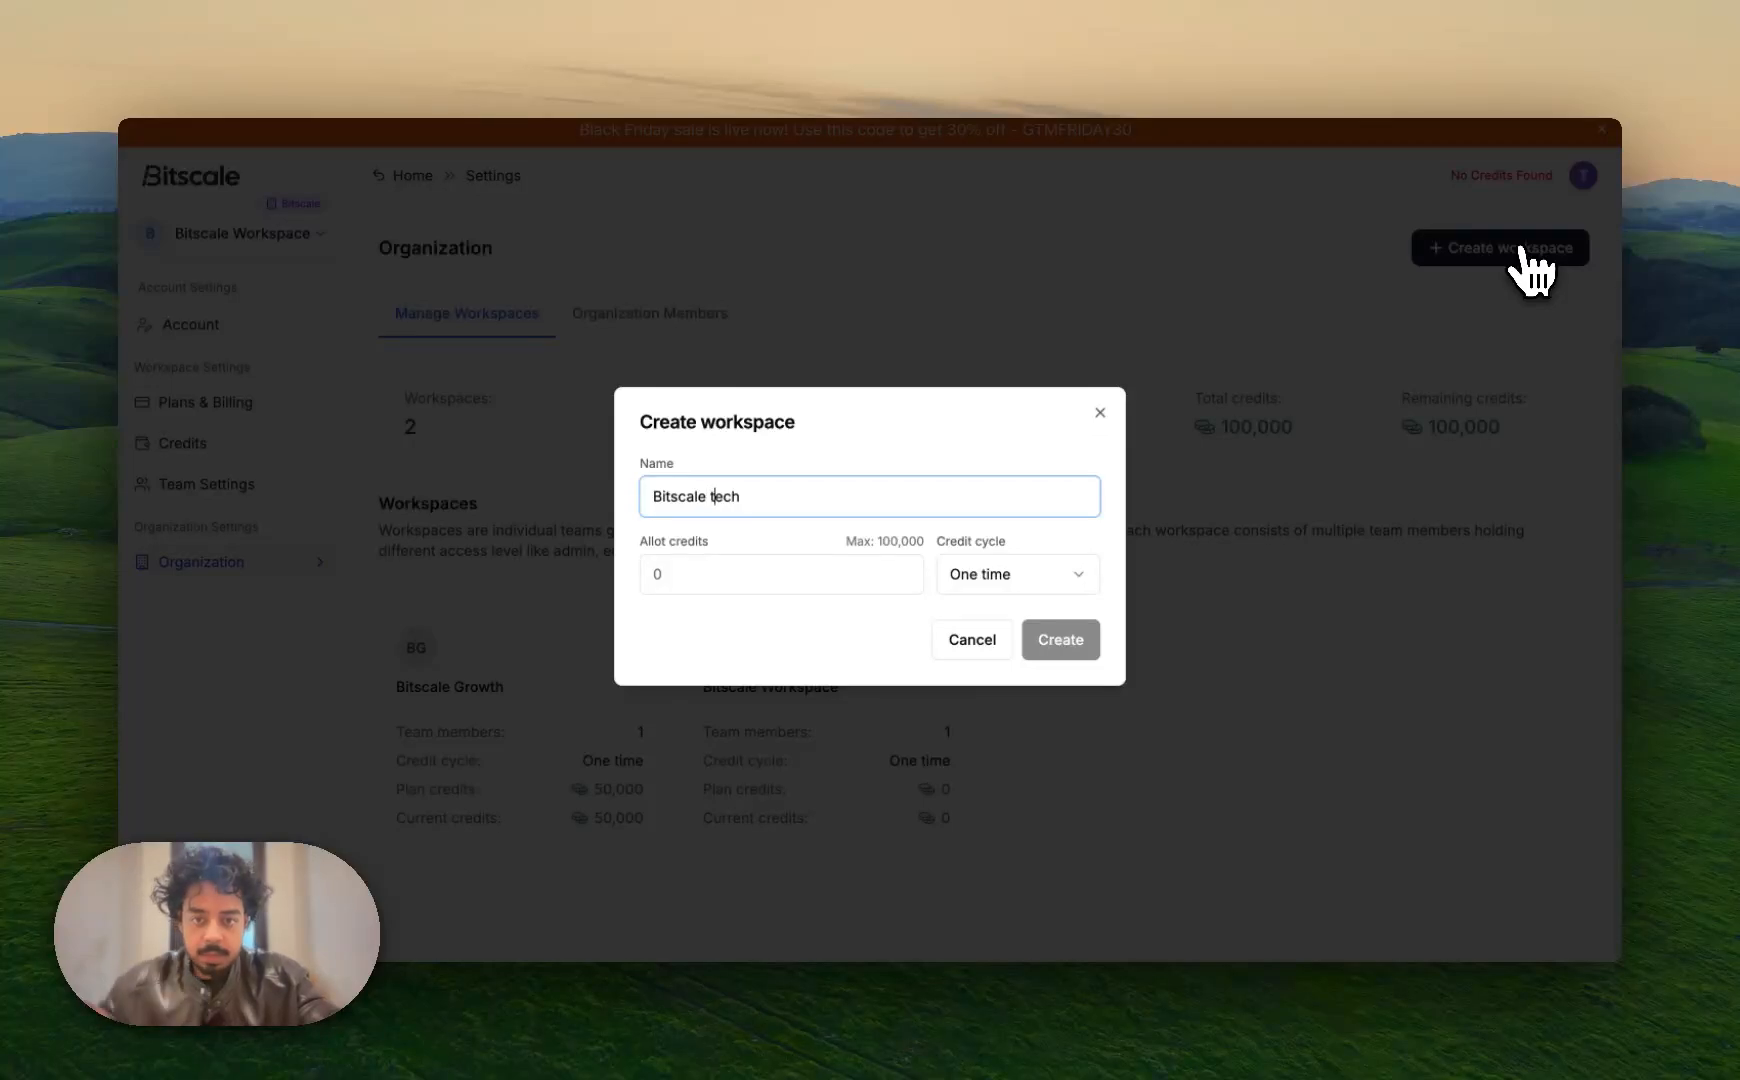
key("BackSpace")
type("T")
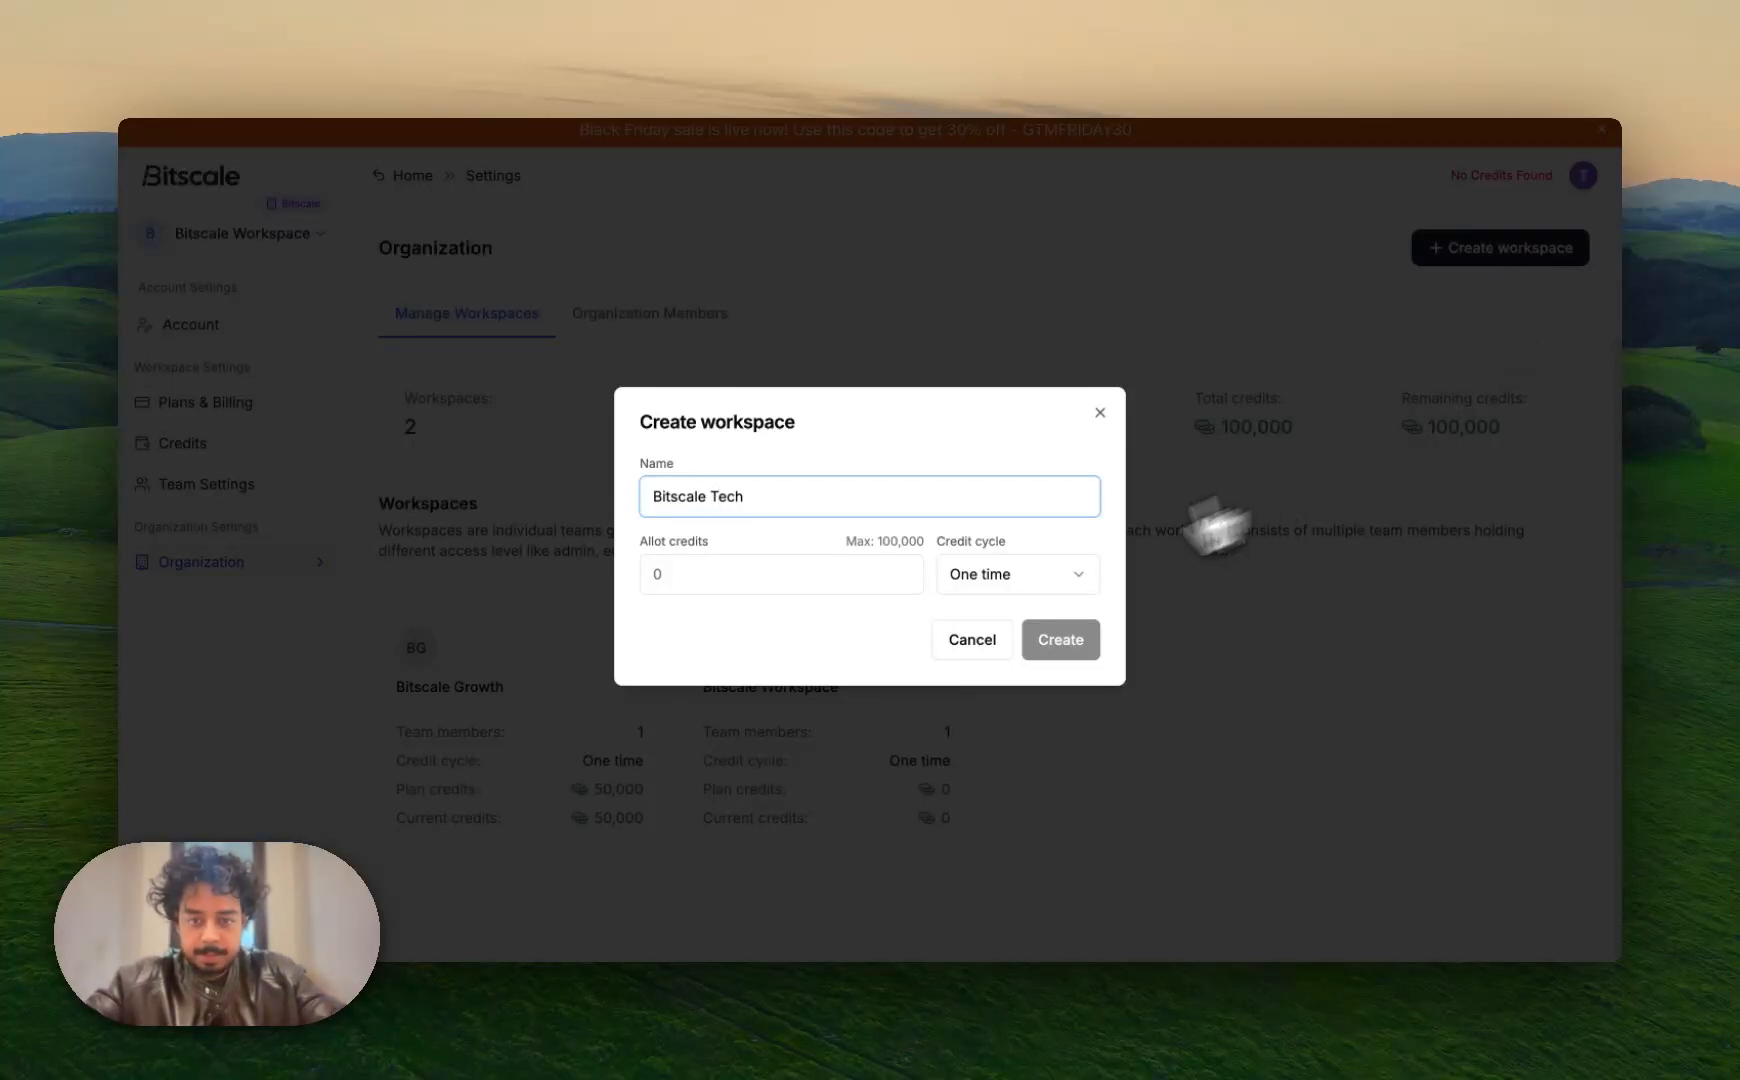
left_click(841, 575)
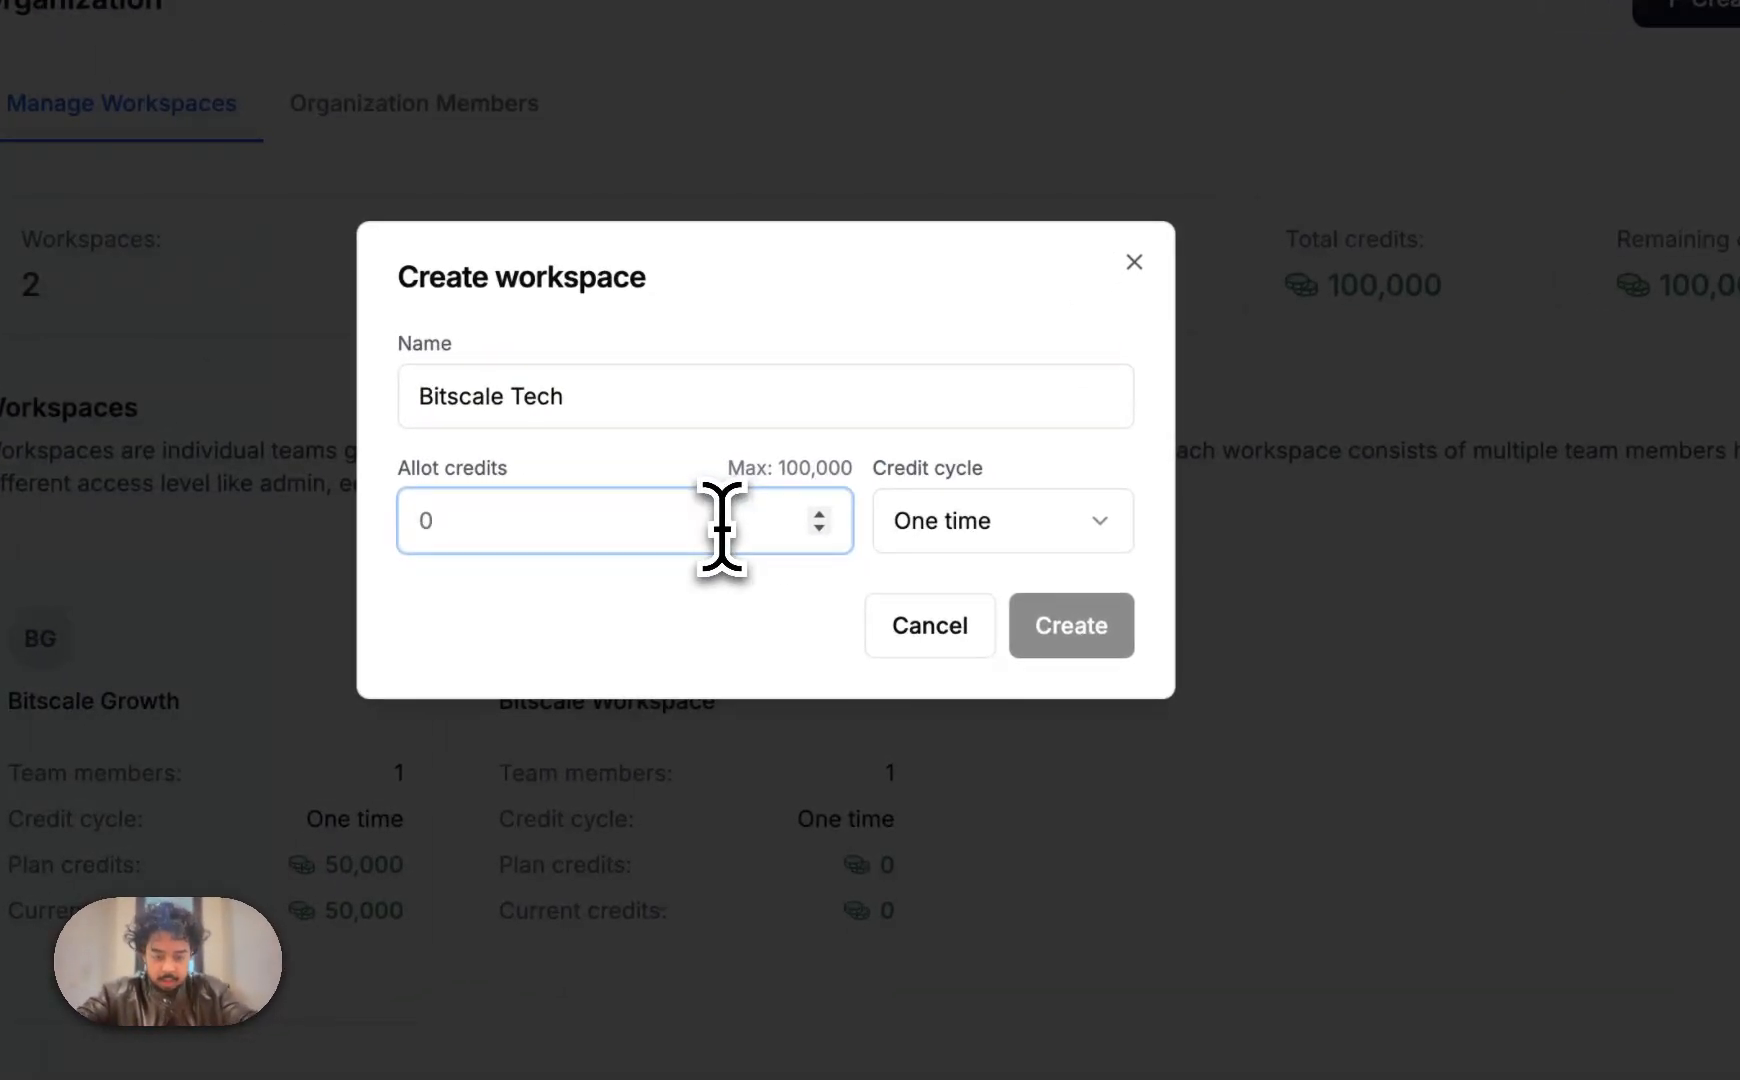
type("20000")
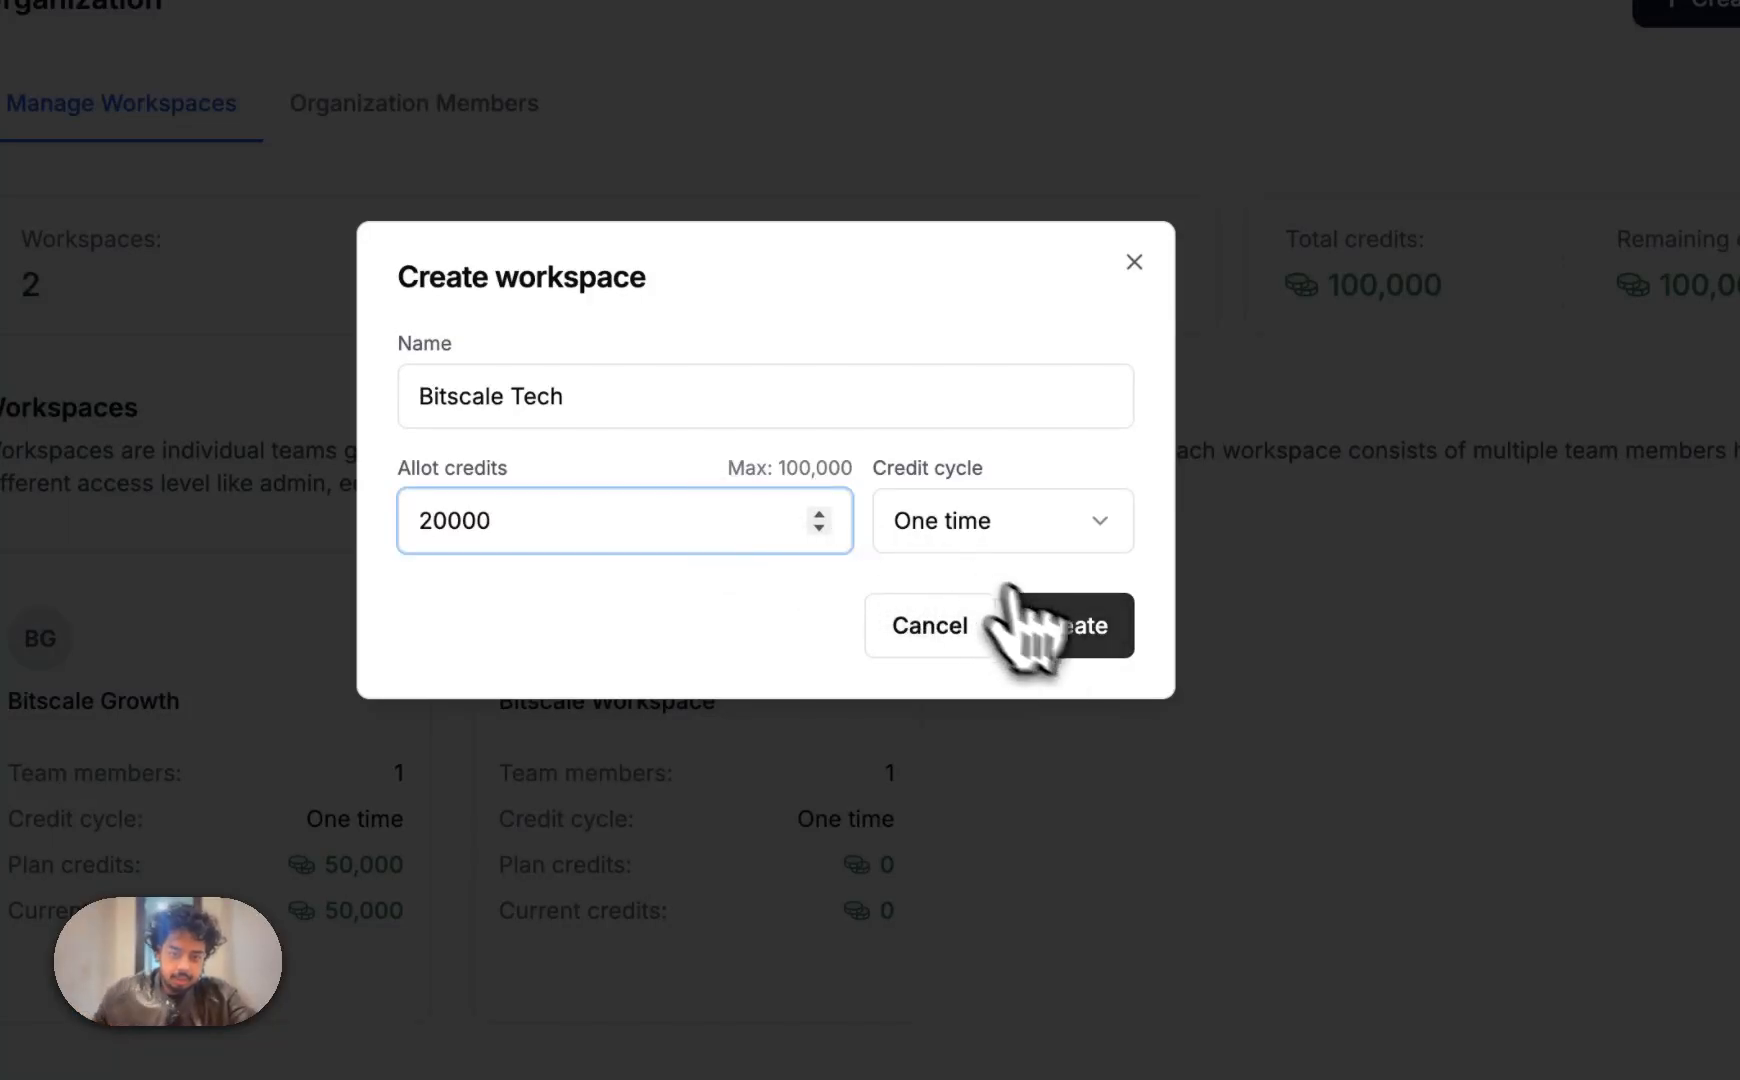
left_click(1090, 628)
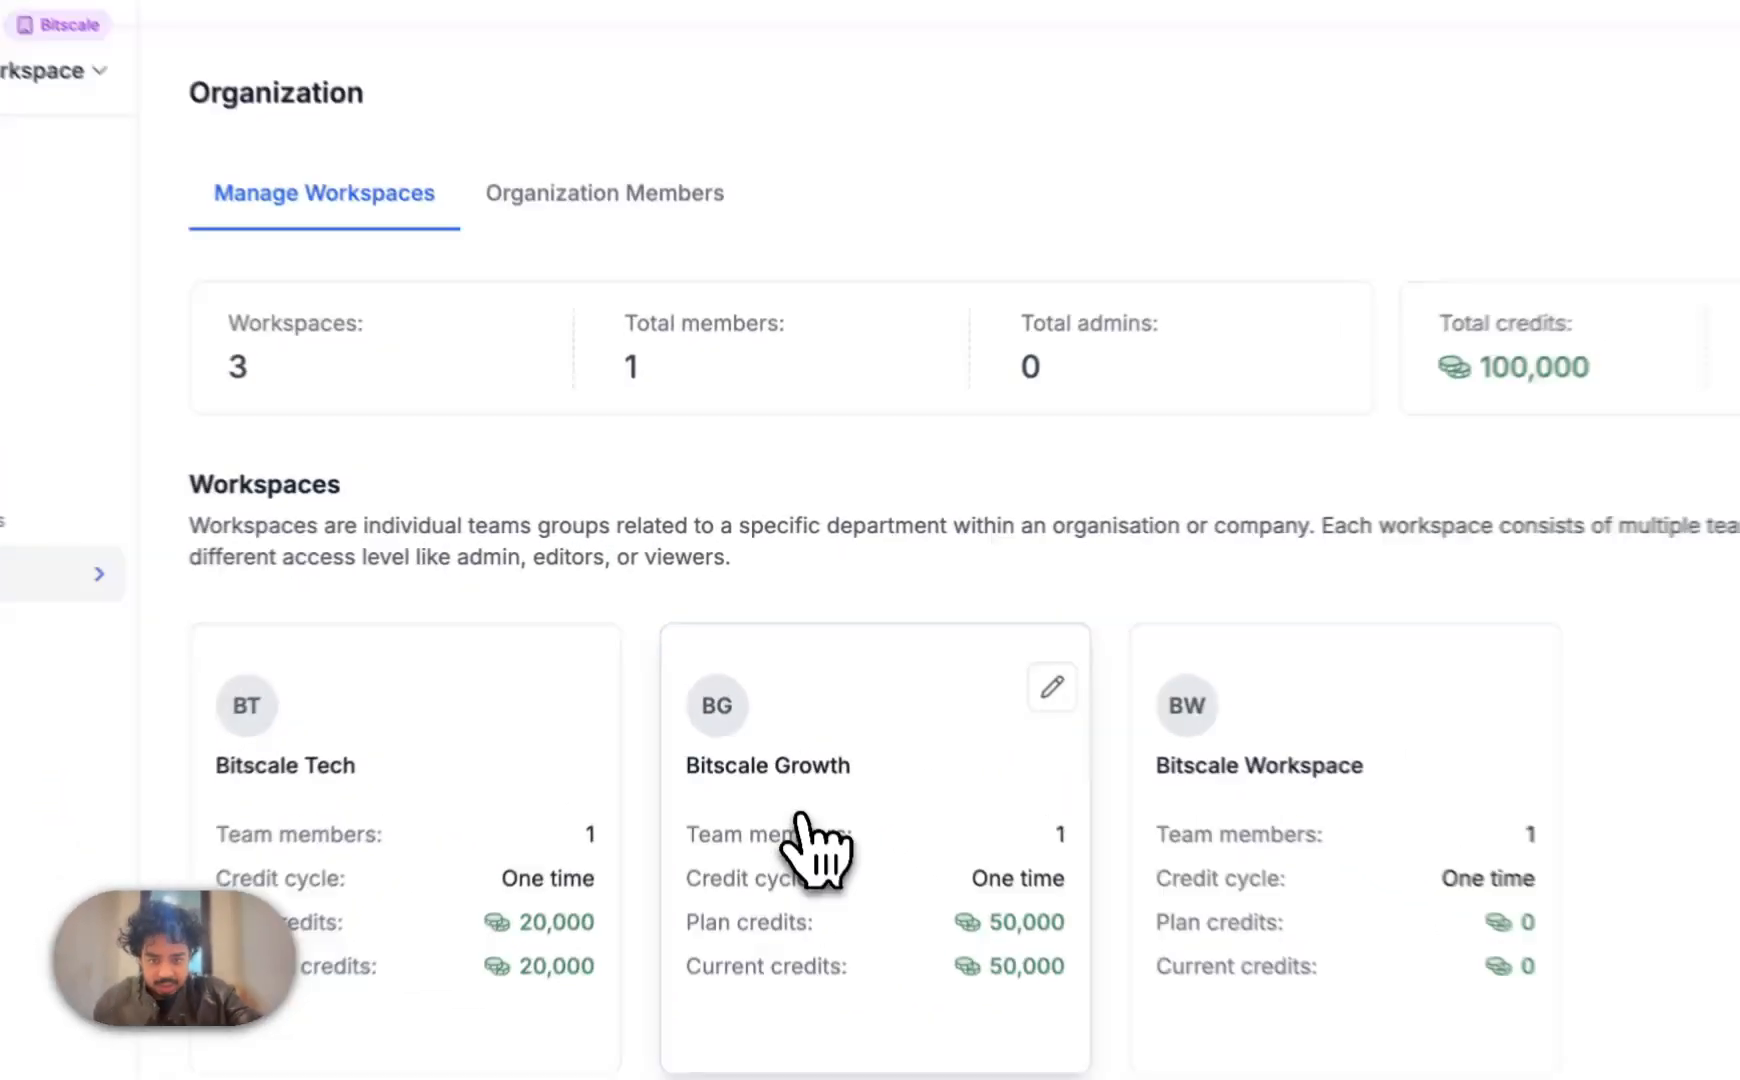
In Bitscale Growth, invite a new member by e-mail with the default Editor role
left_click(773, 718)
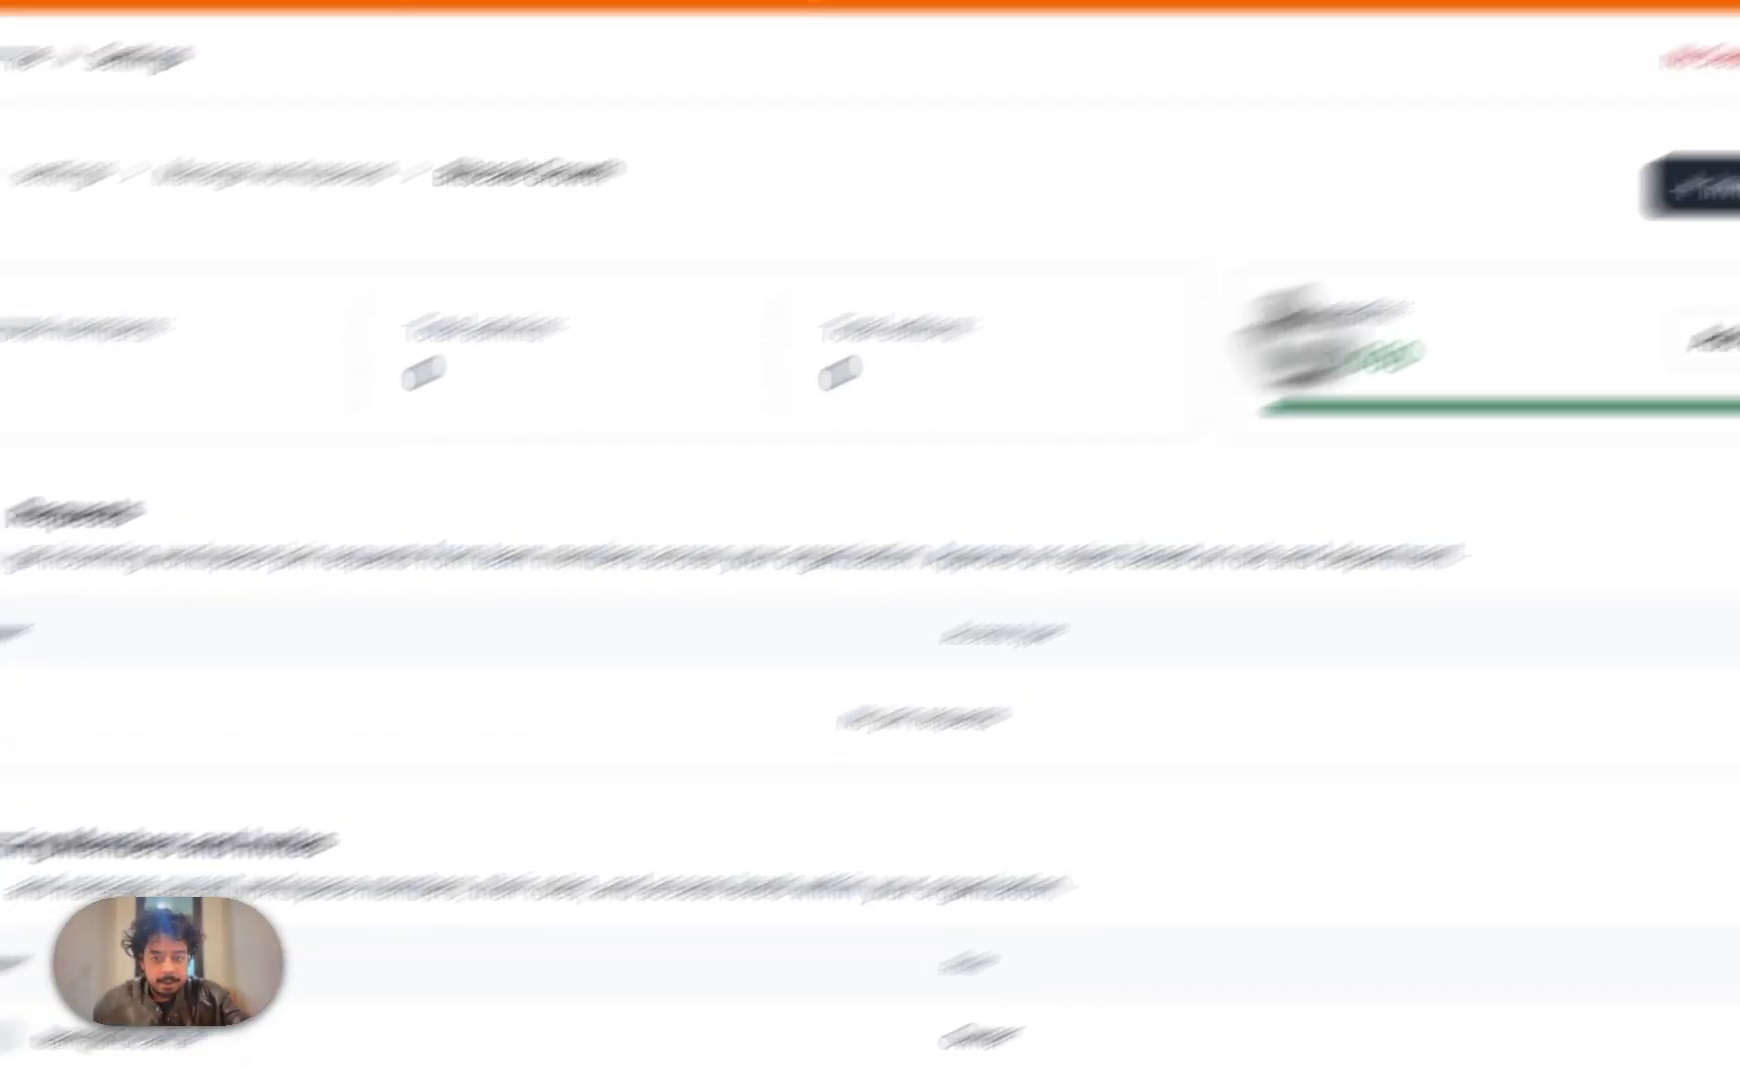
left_click(1495, 345)
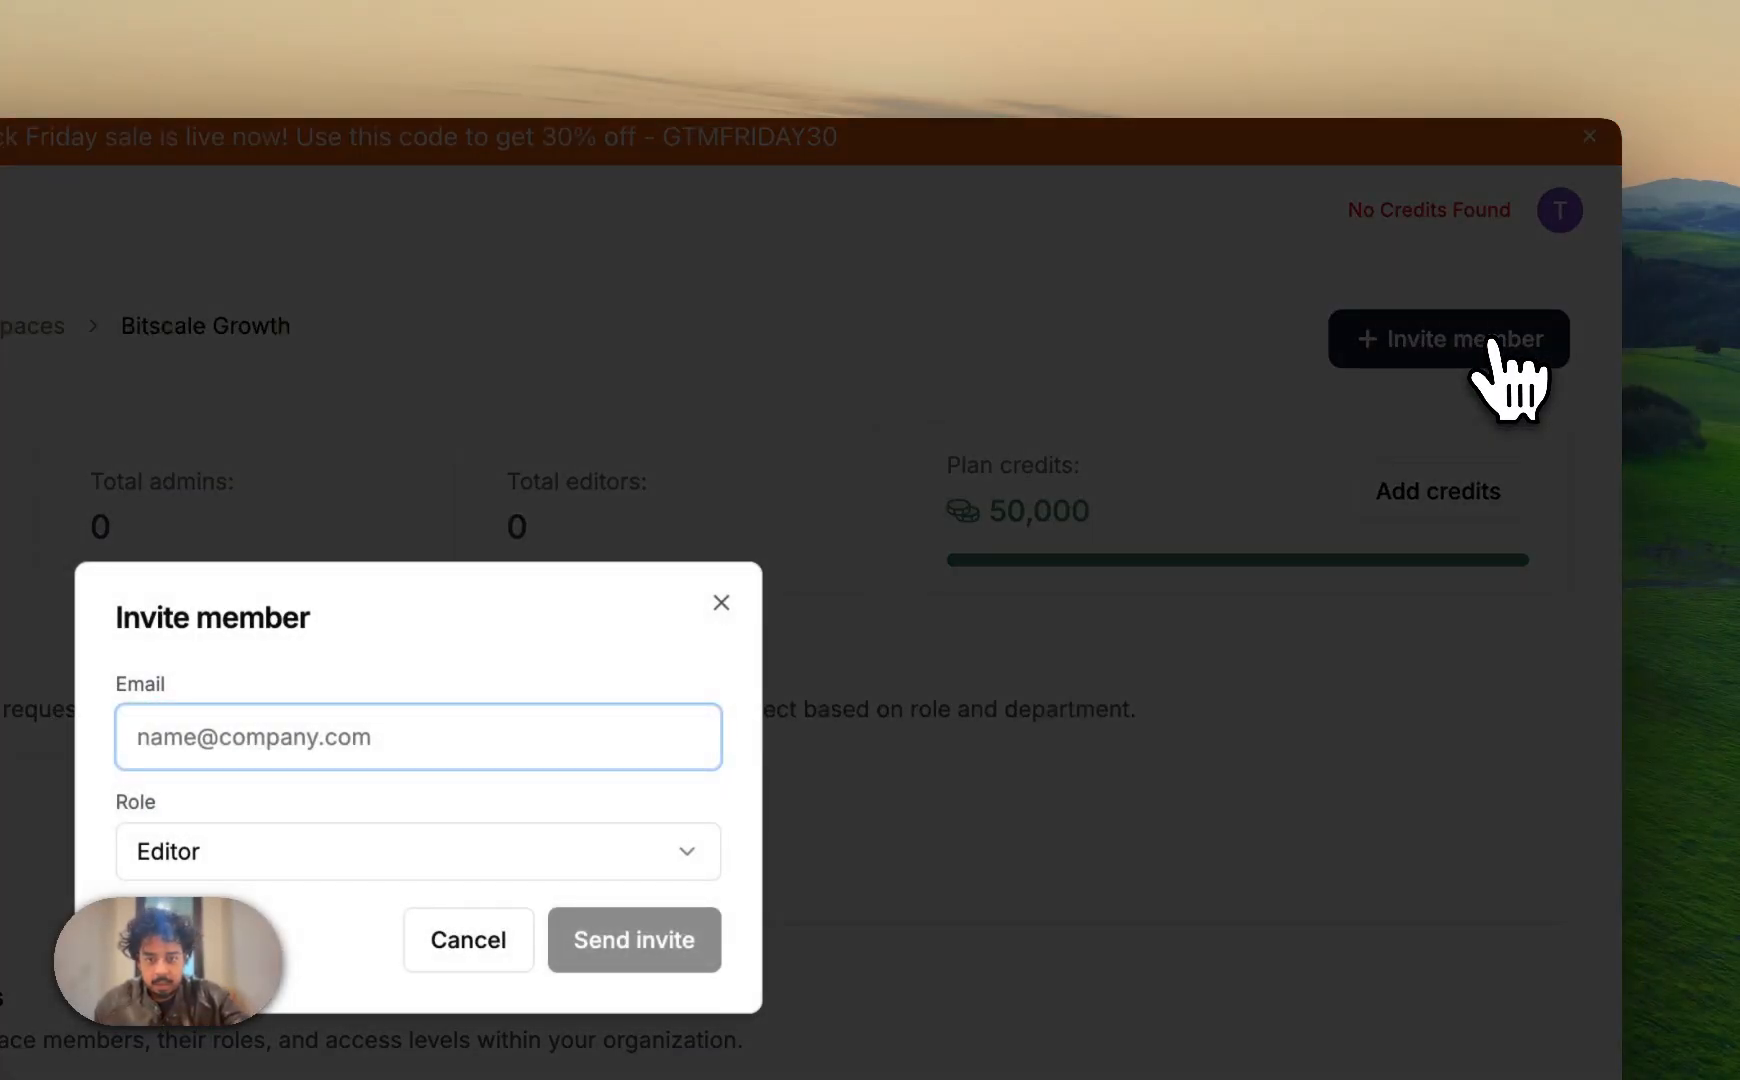
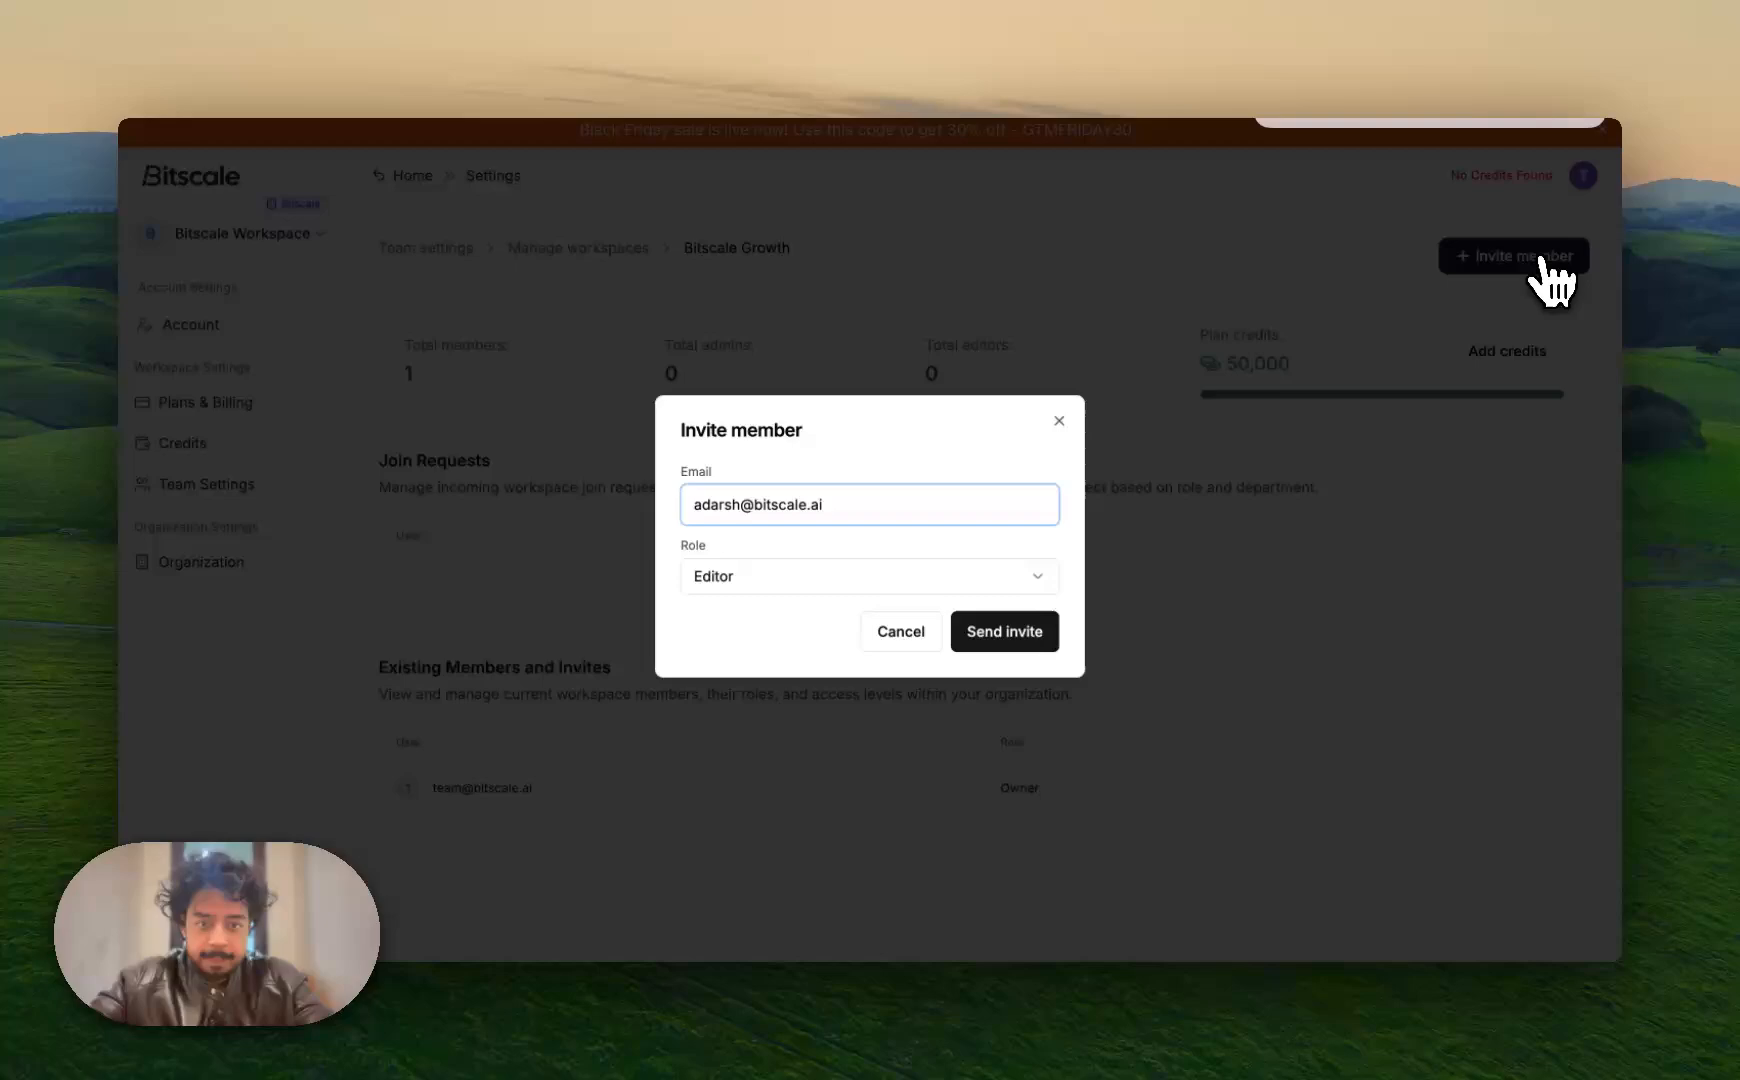
left_click(1017, 635)
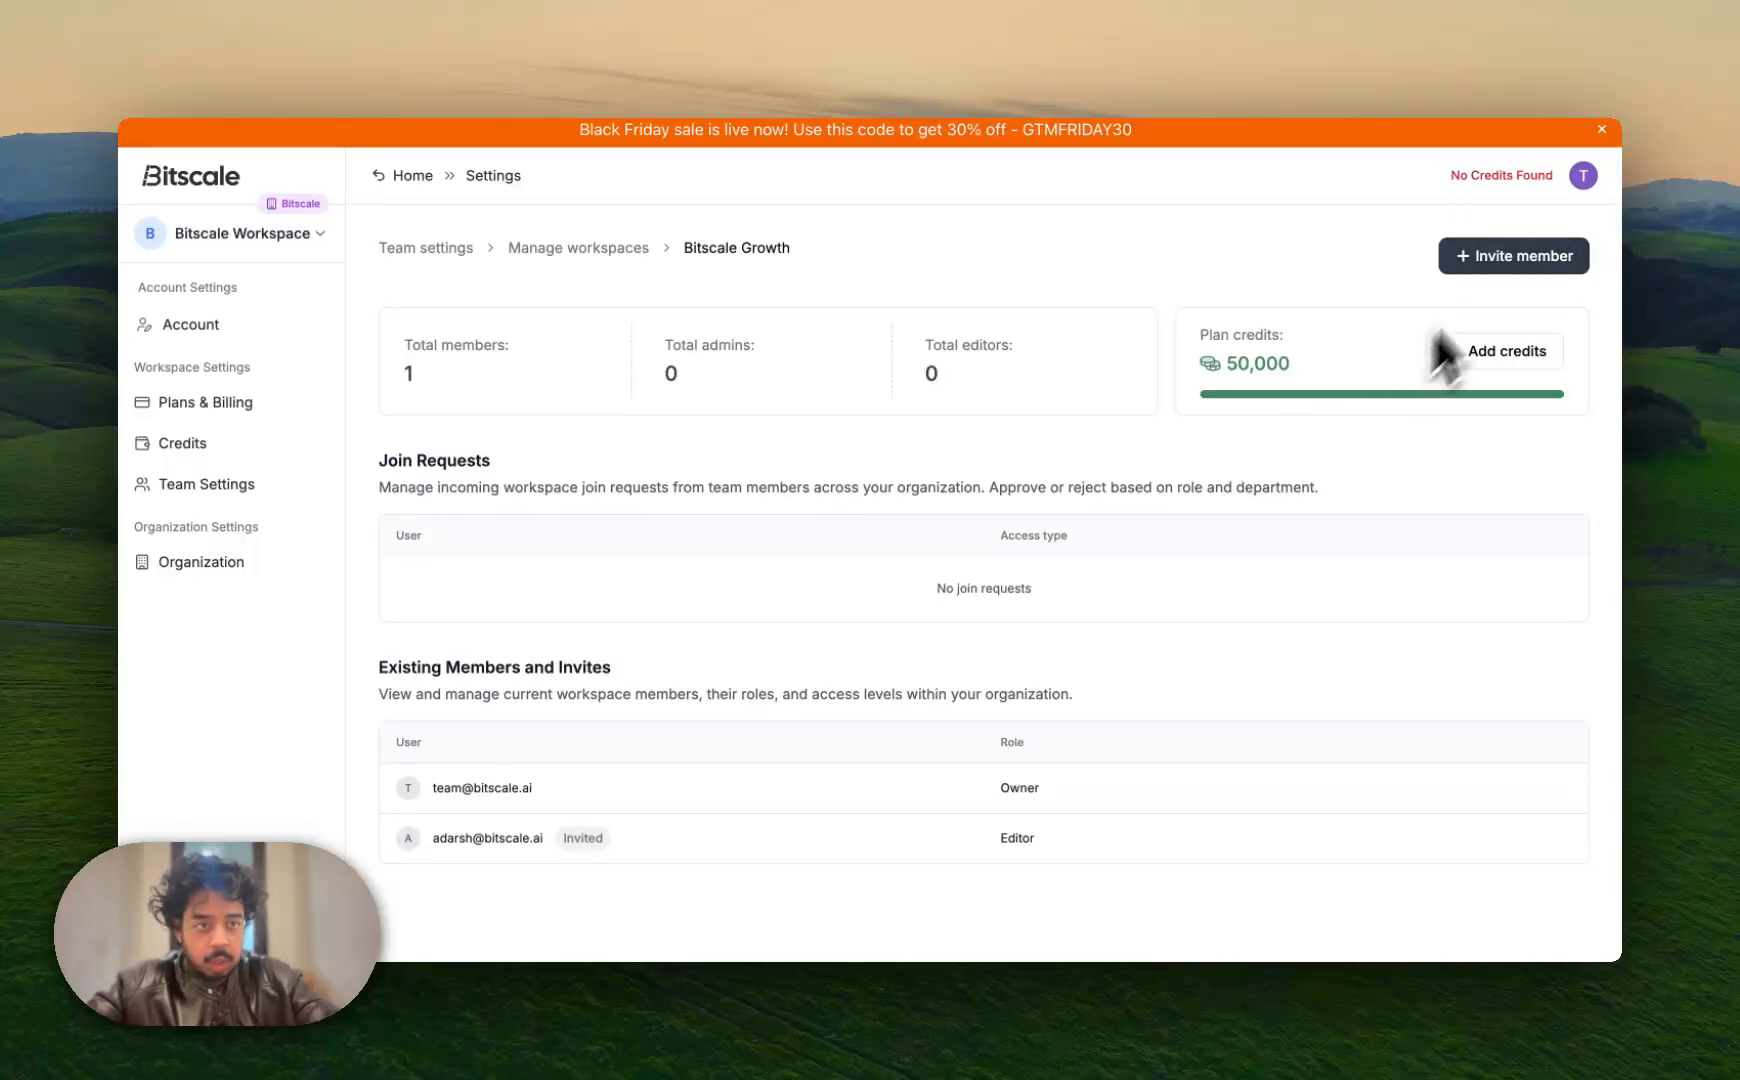
Invite another member to Bitscale Growth by e-mail with the Admin role
left_click(1517, 254)
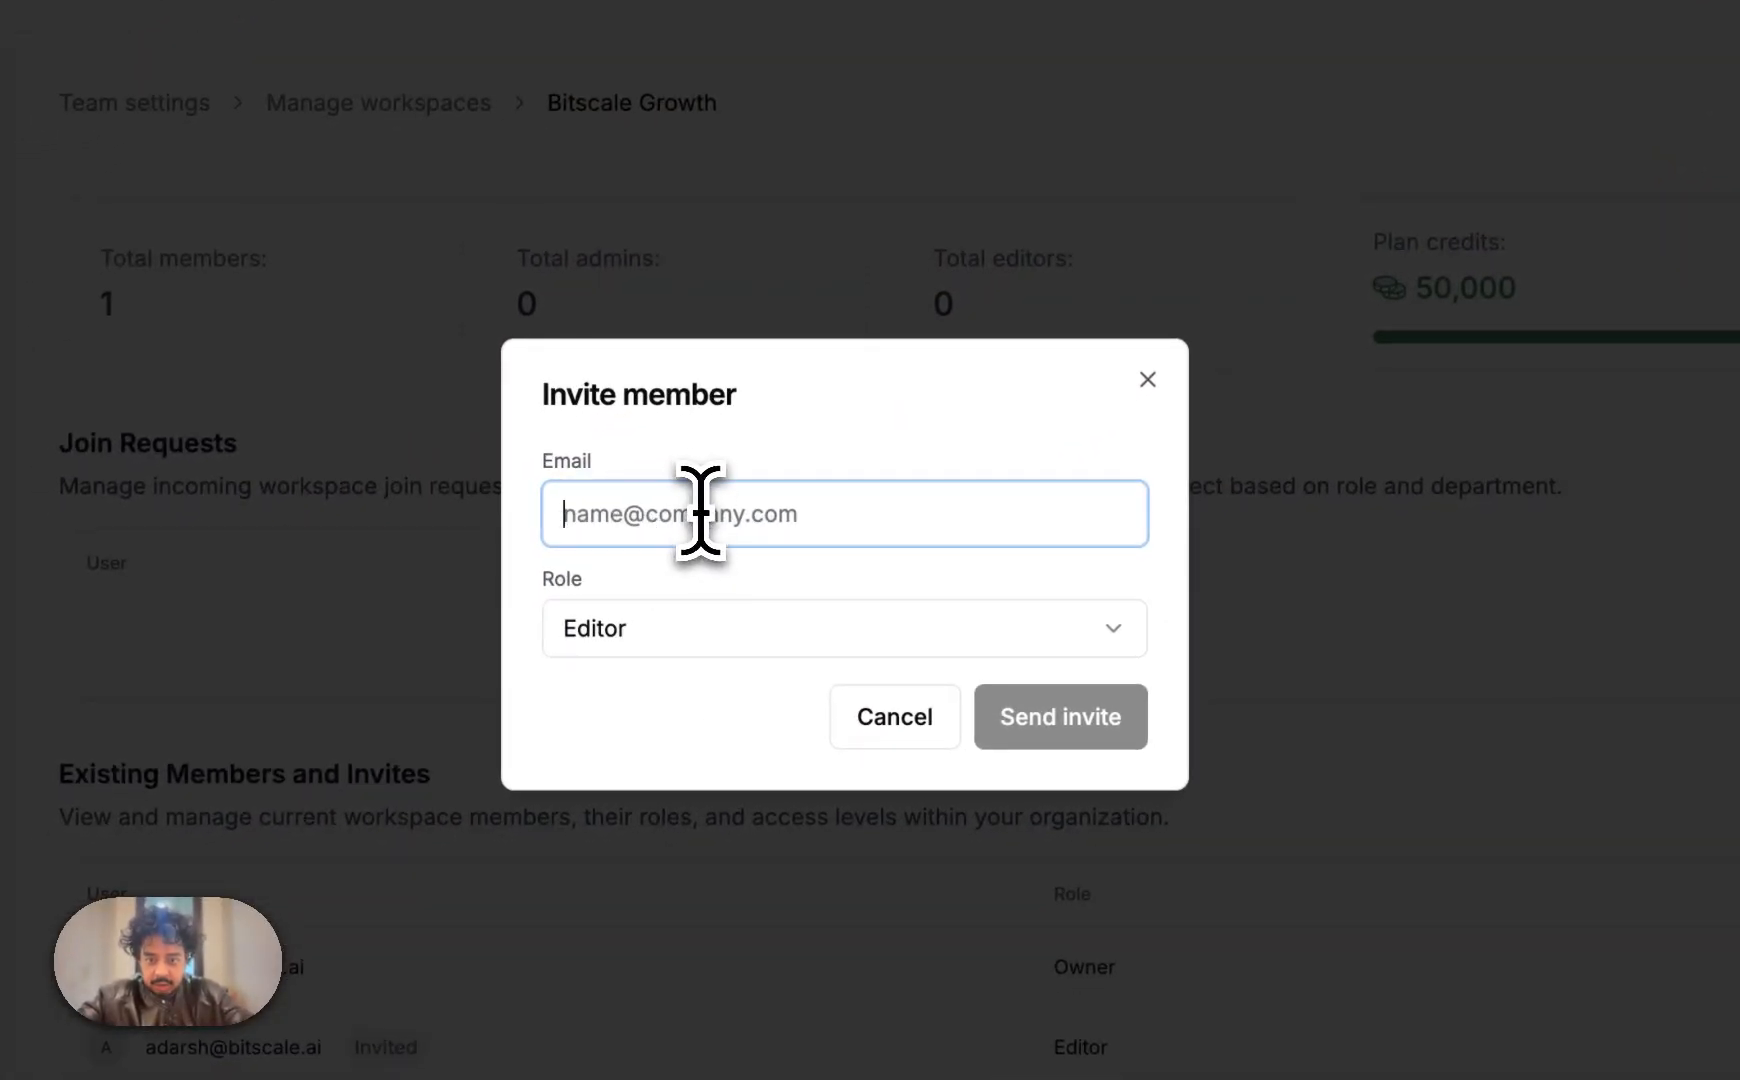
type("W")
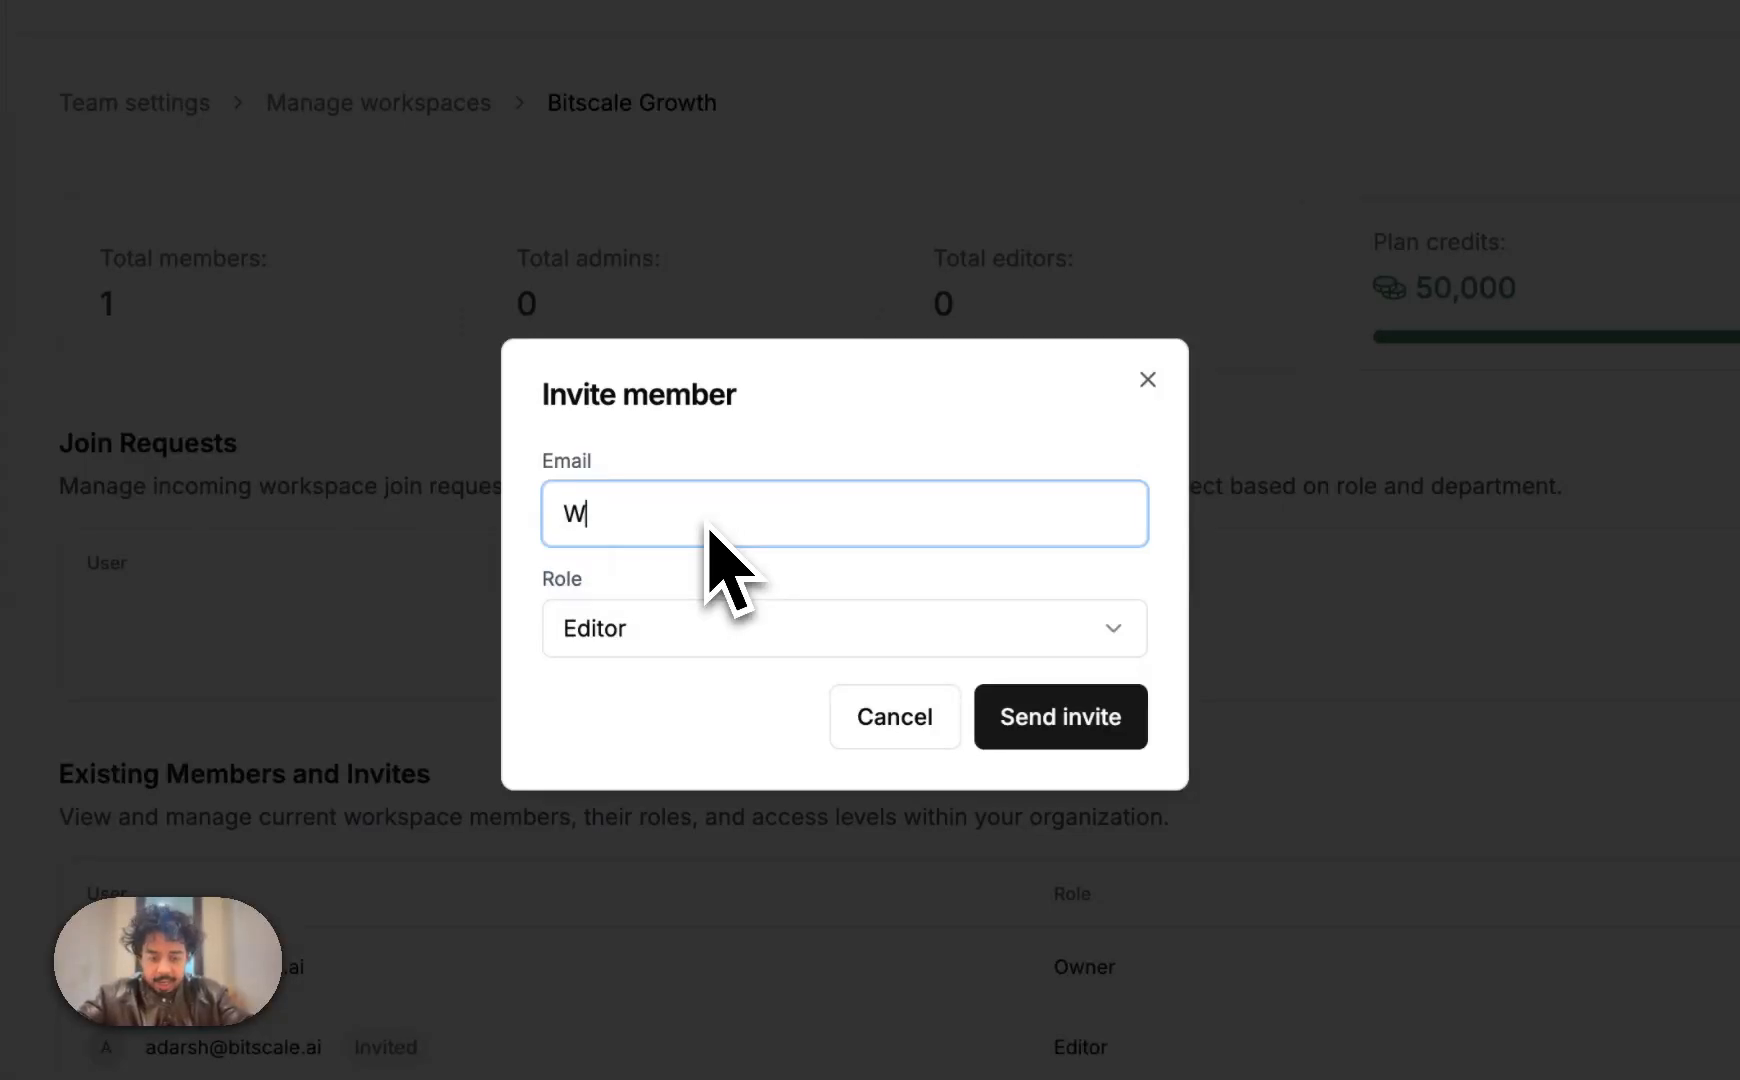
key("BackSpace")
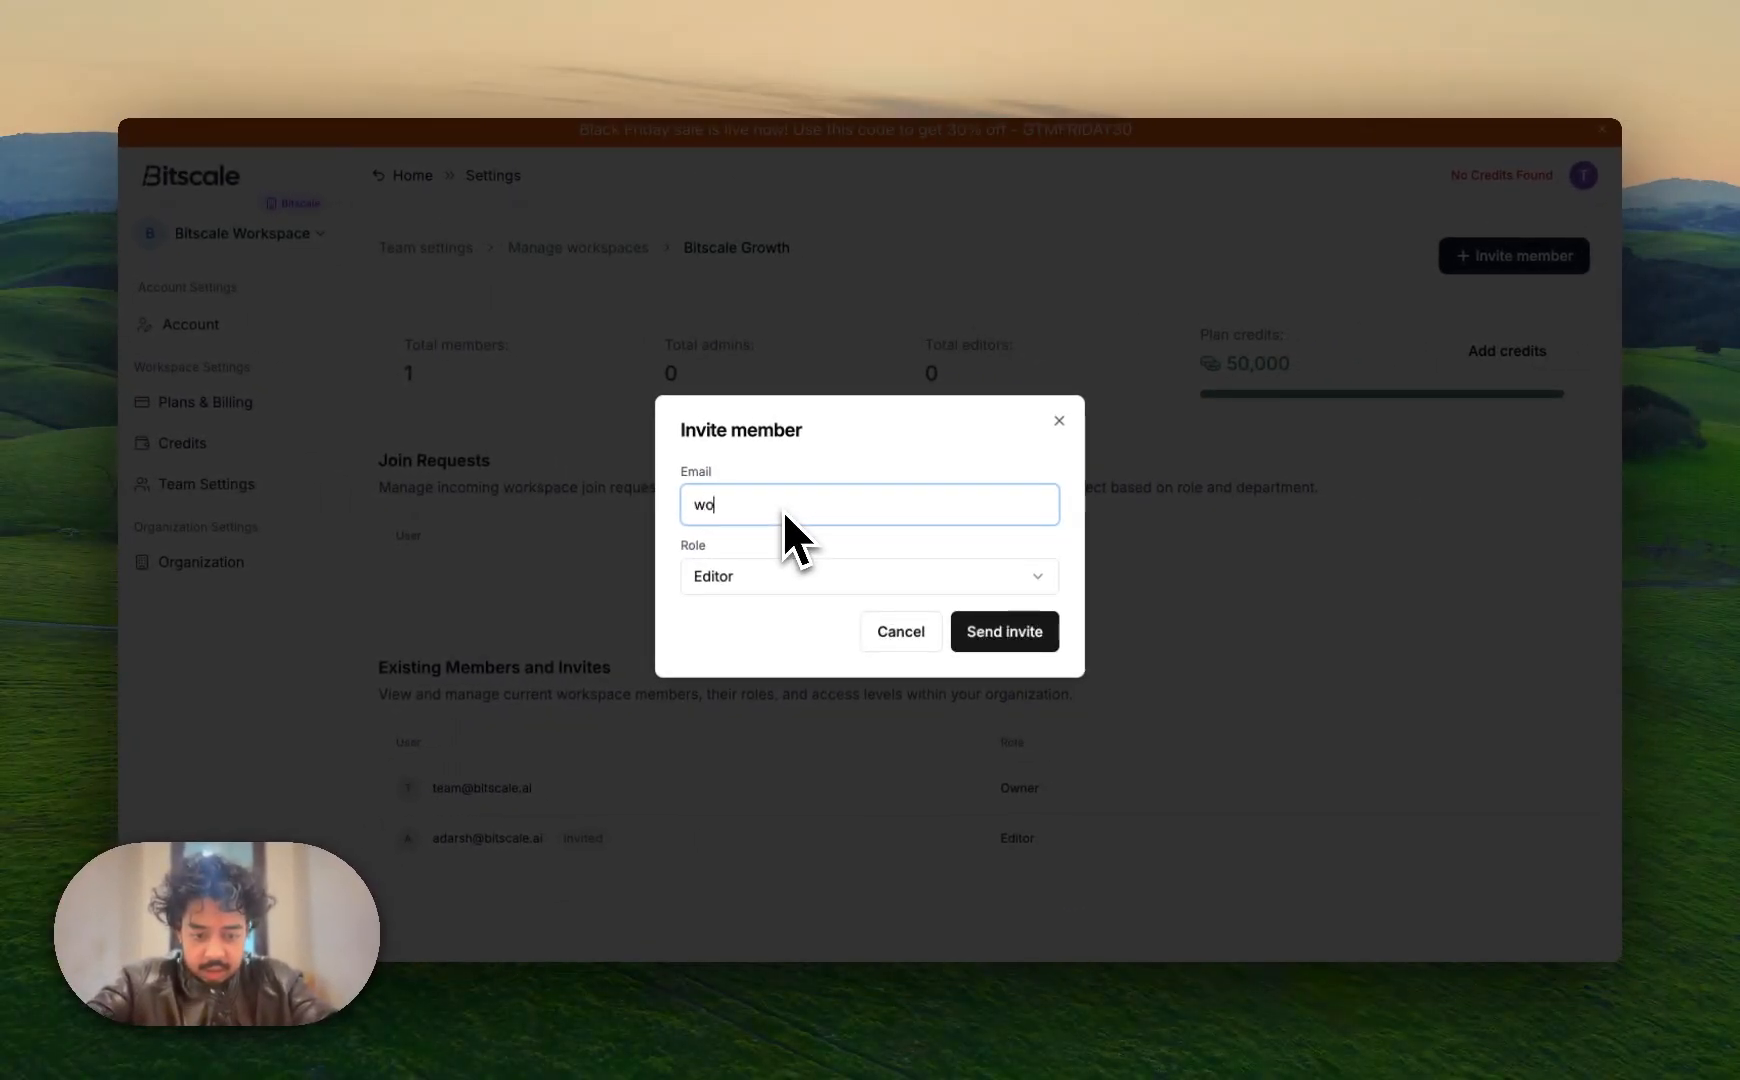
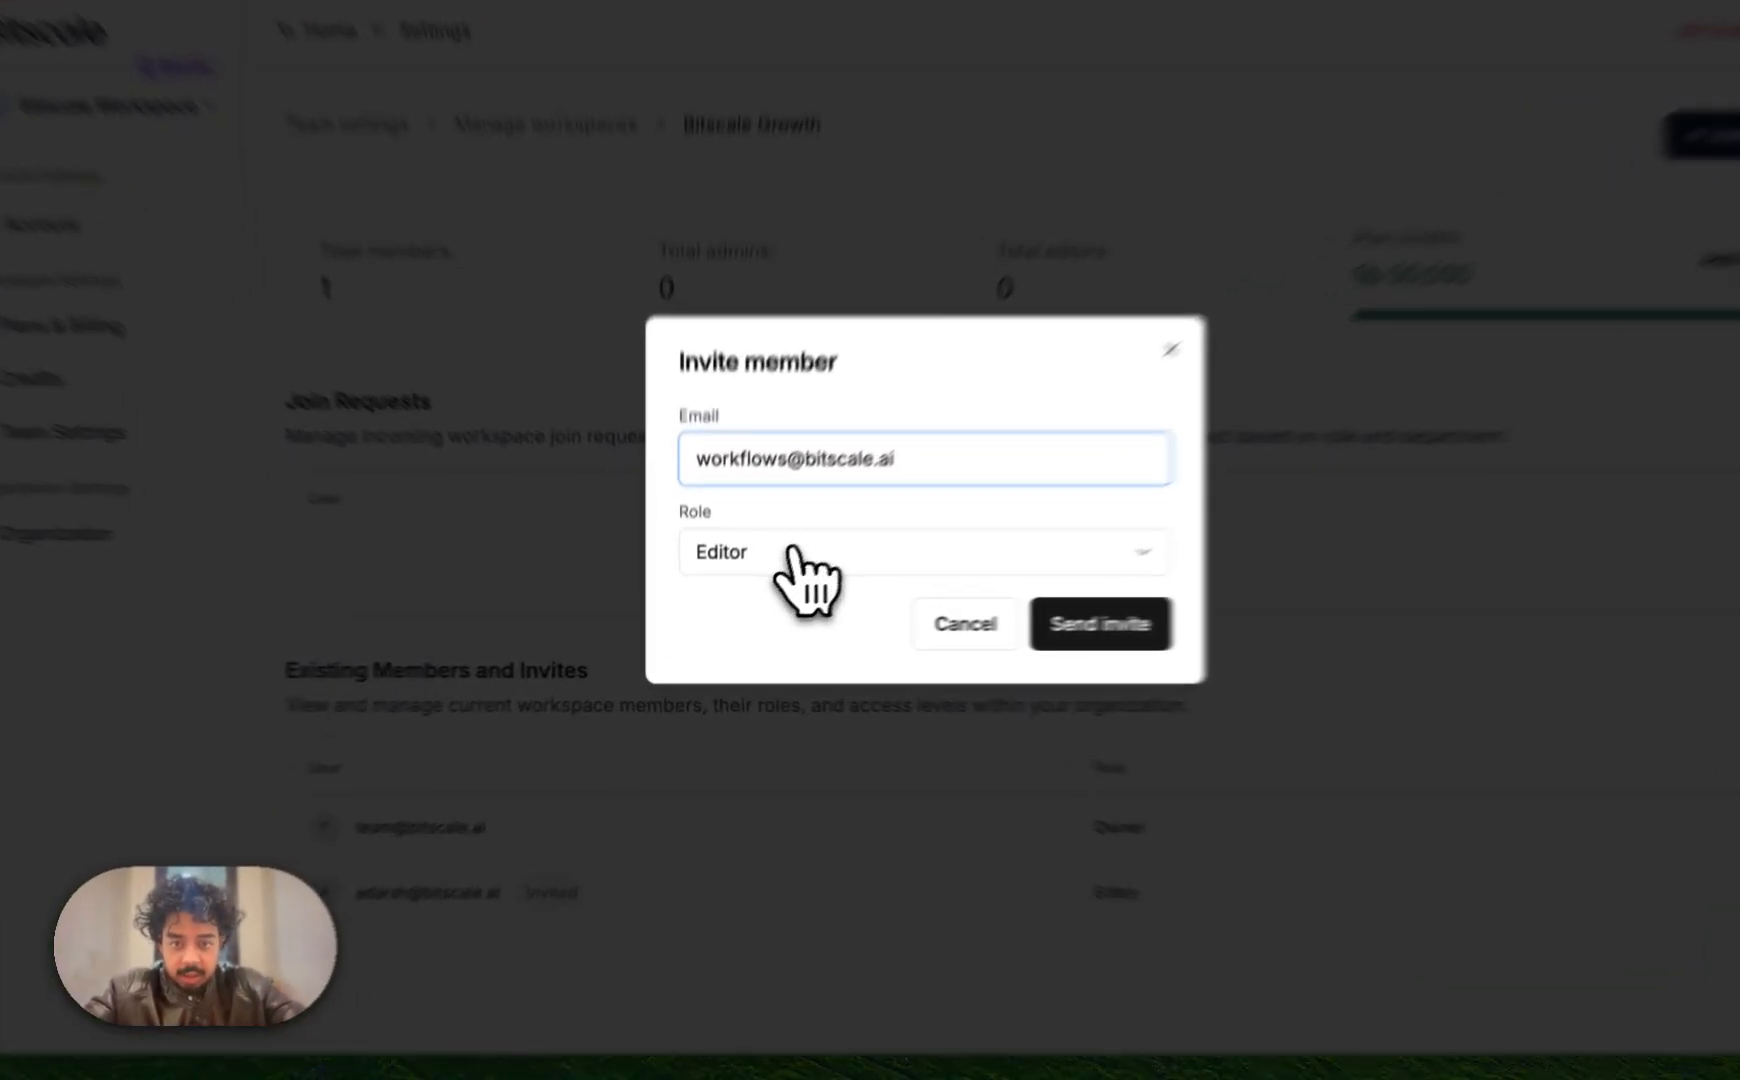
left_click(773, 578)
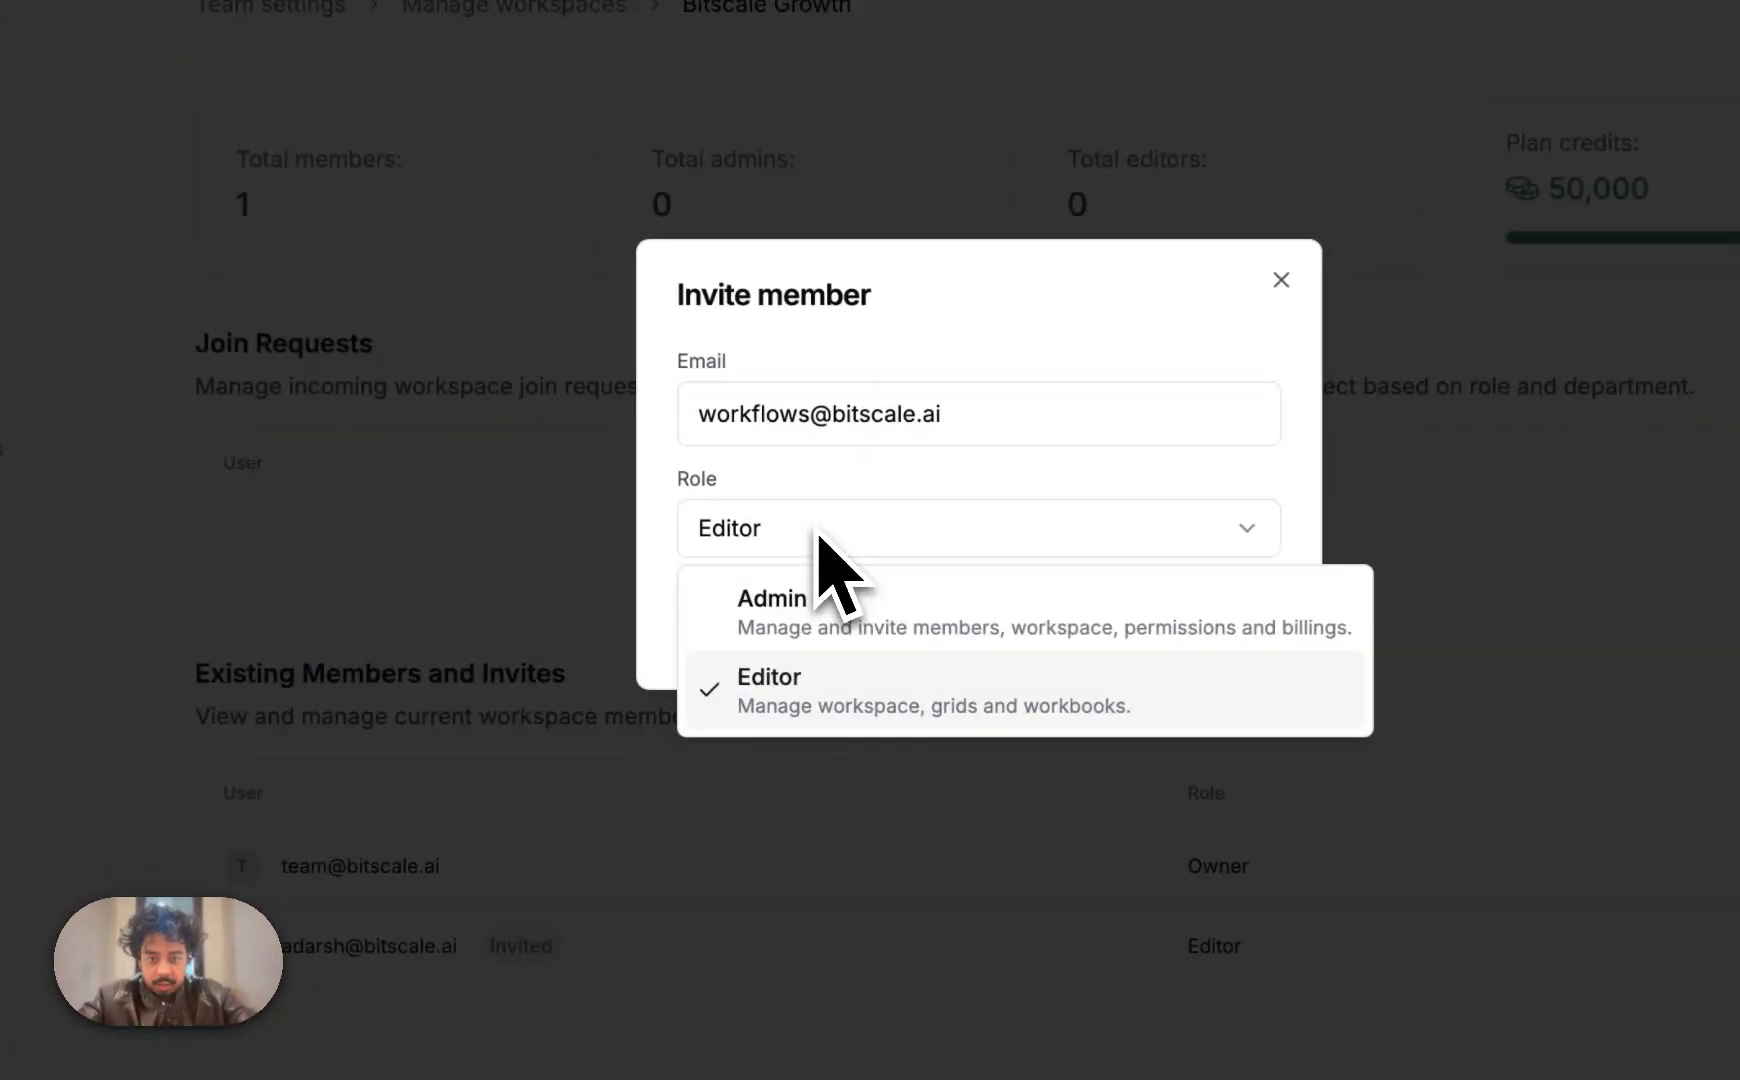
left_click(846, 626)
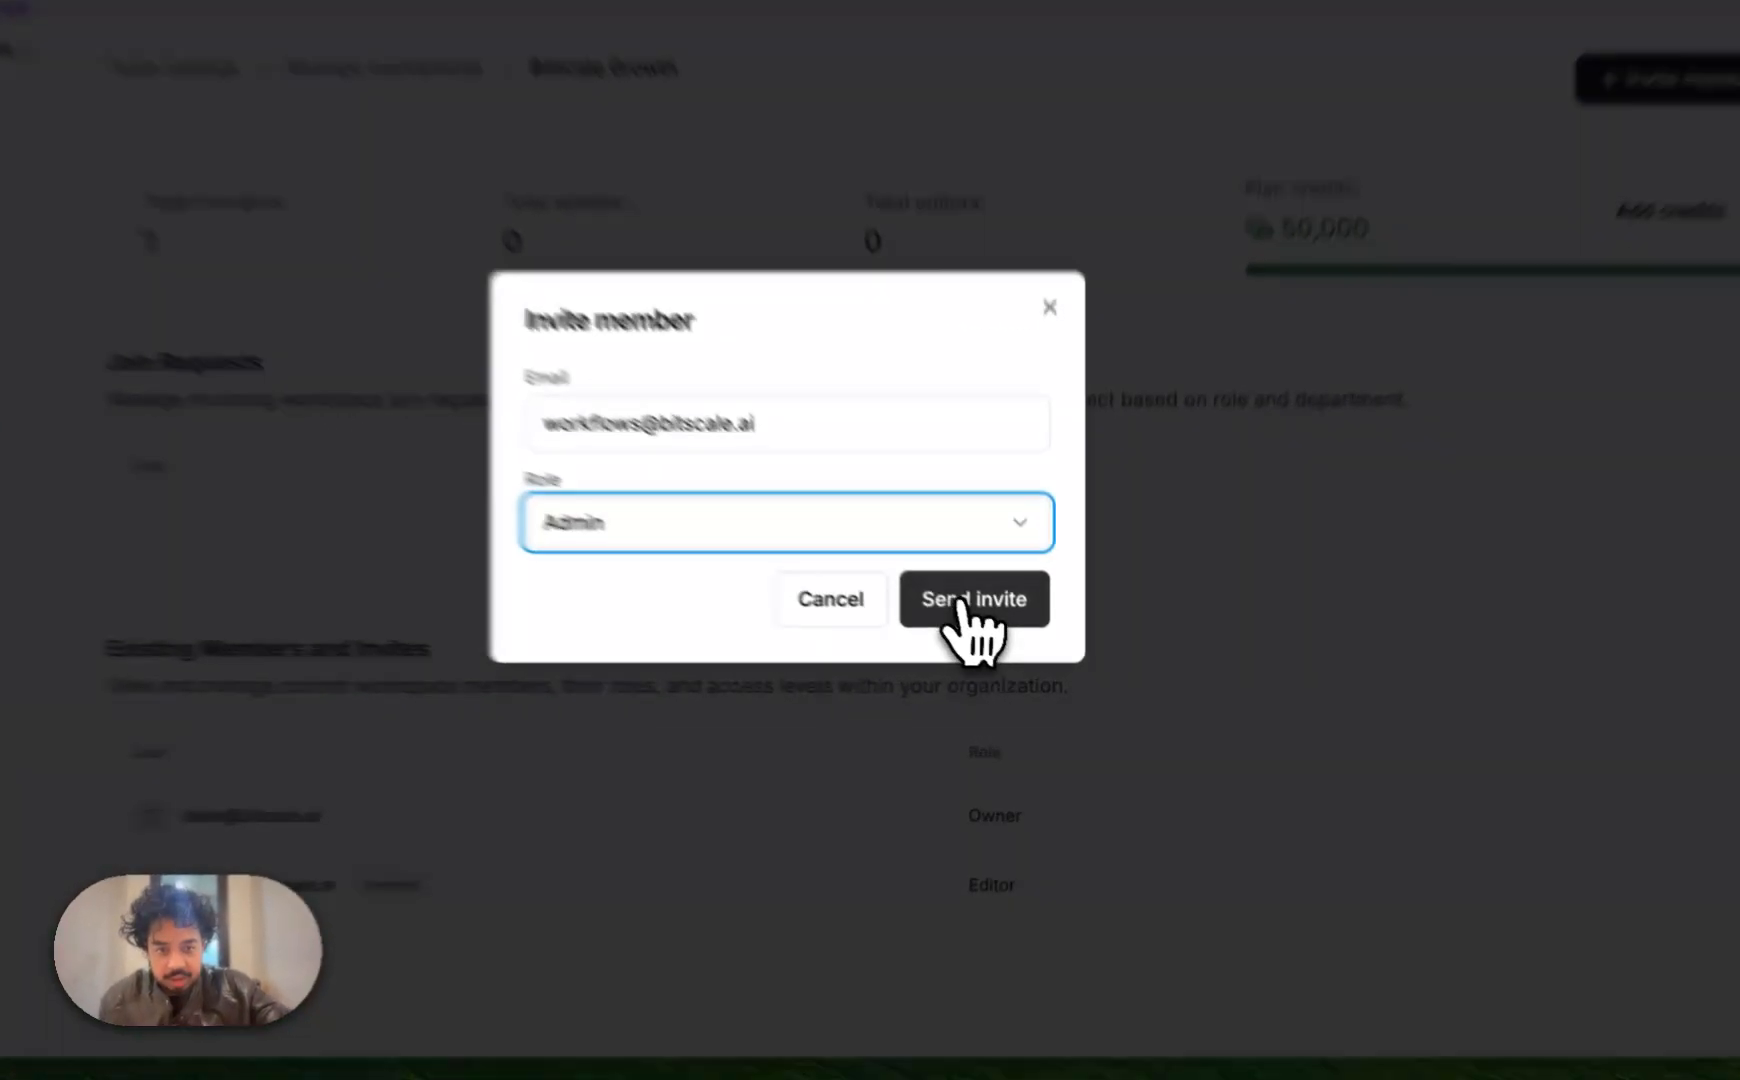
left_click(1003, 631)
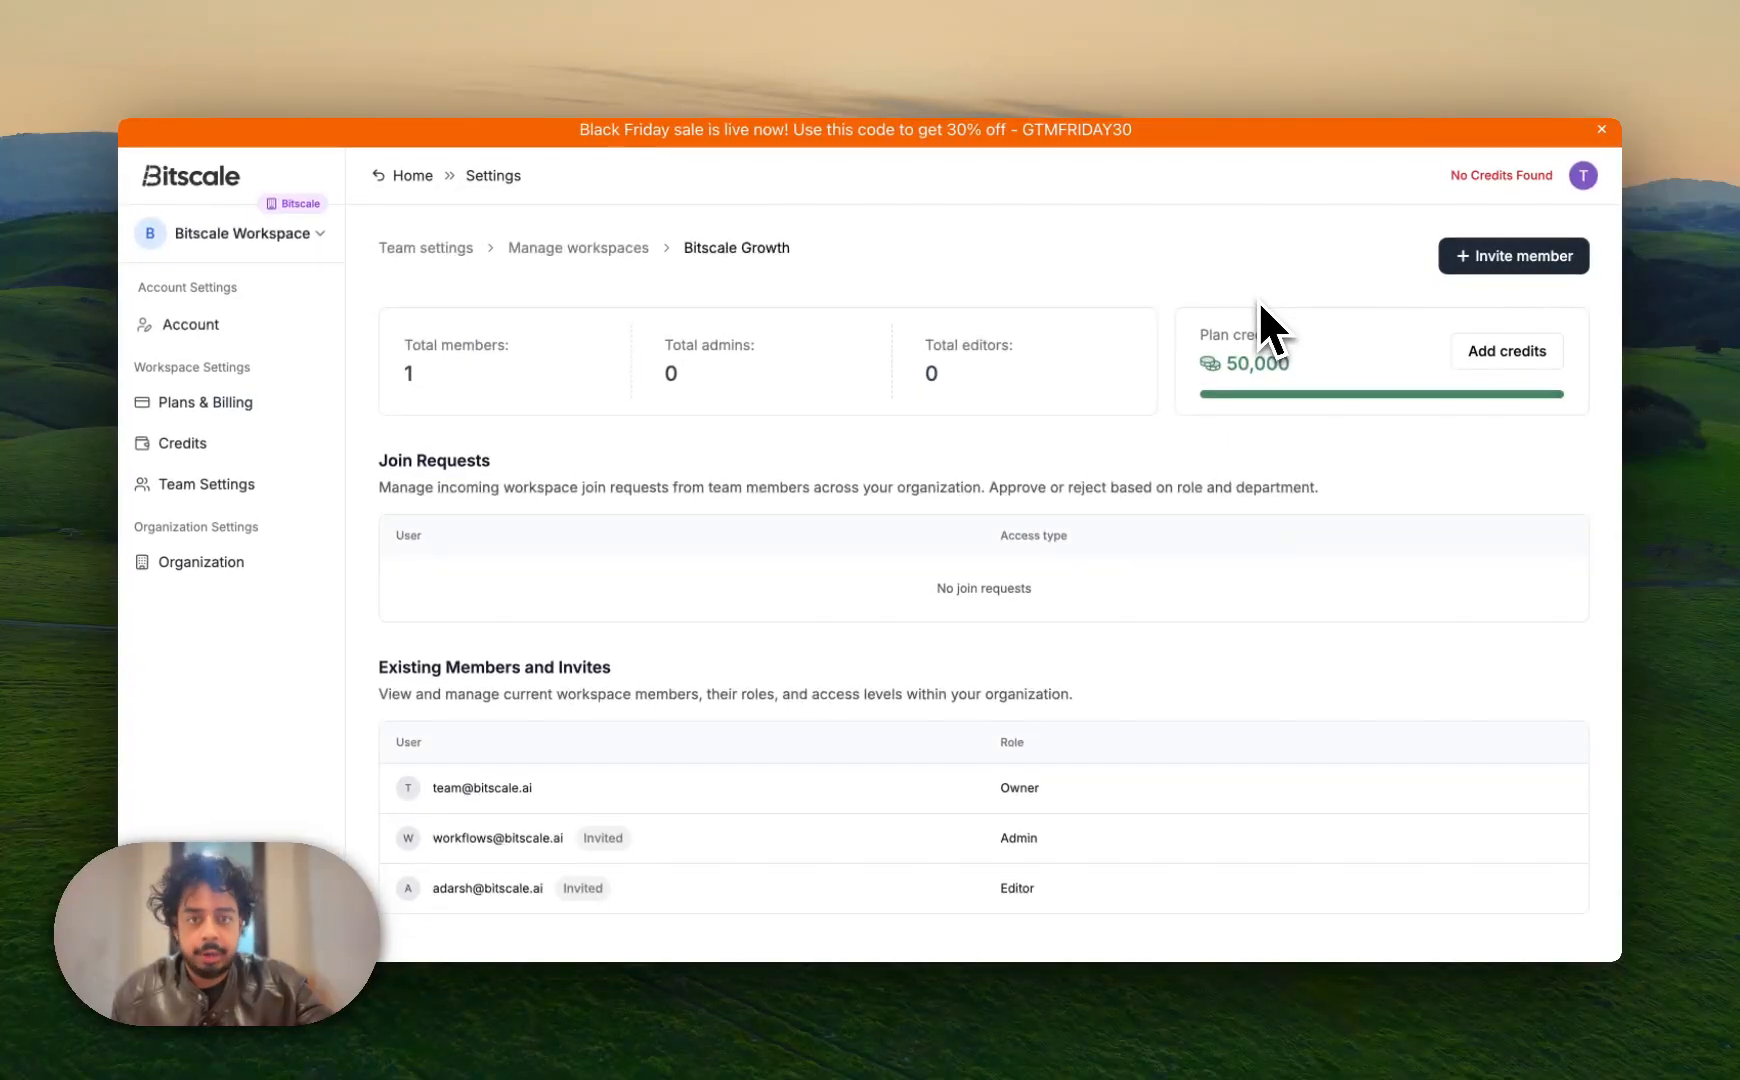
Return to Bitscale's Home dashboard and check the Join a workspace list, then dismiss it
key("ctrl+Right")
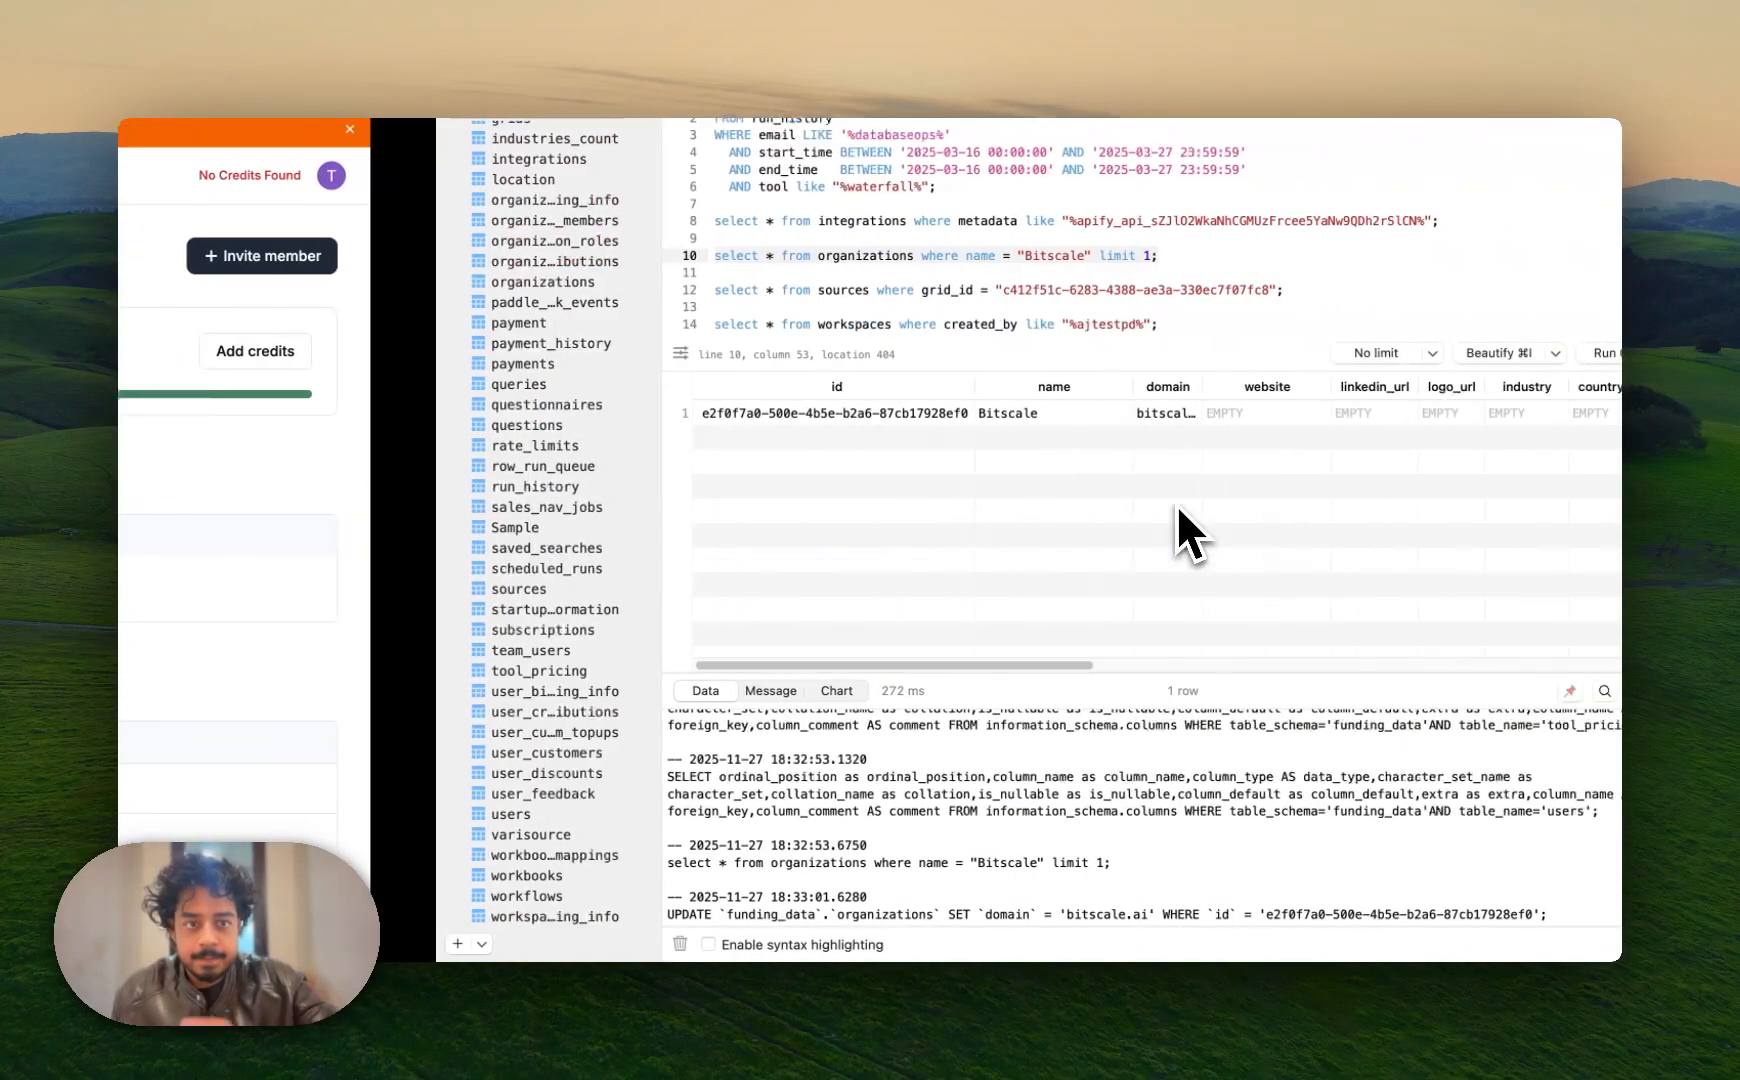
key("ctrl+Left")
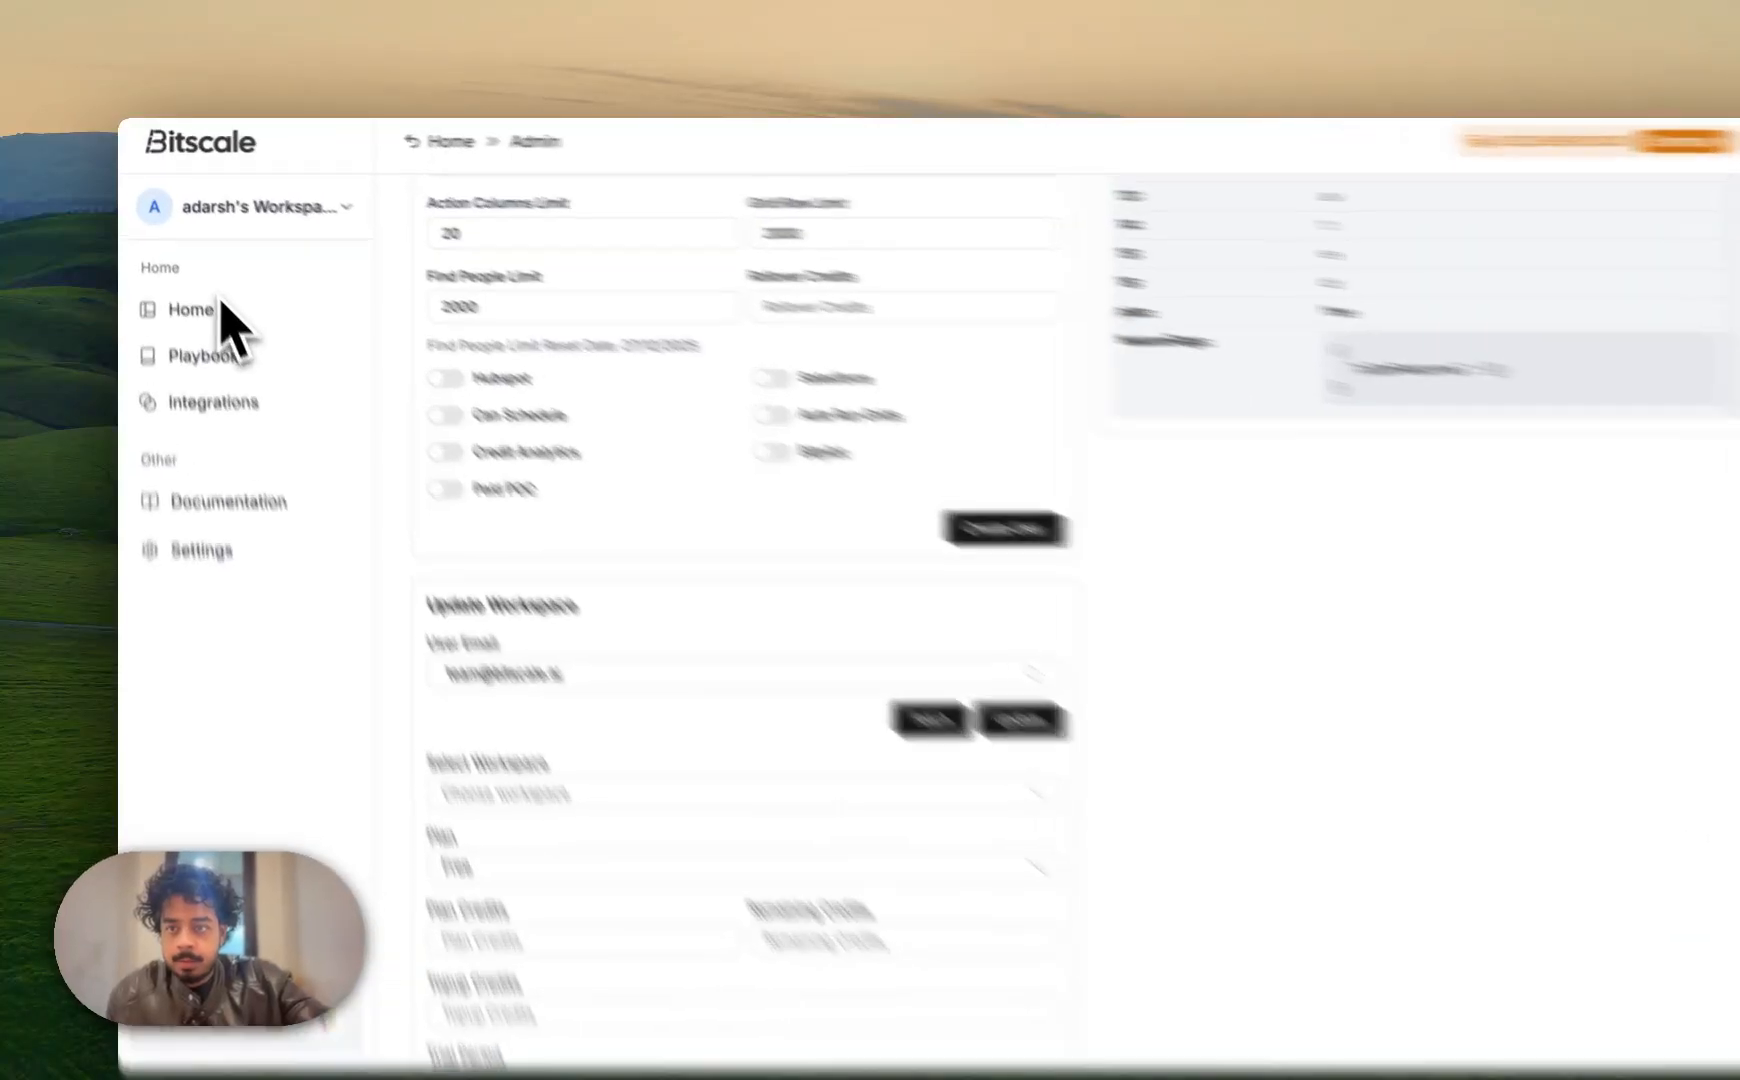
left_click(275, 398)
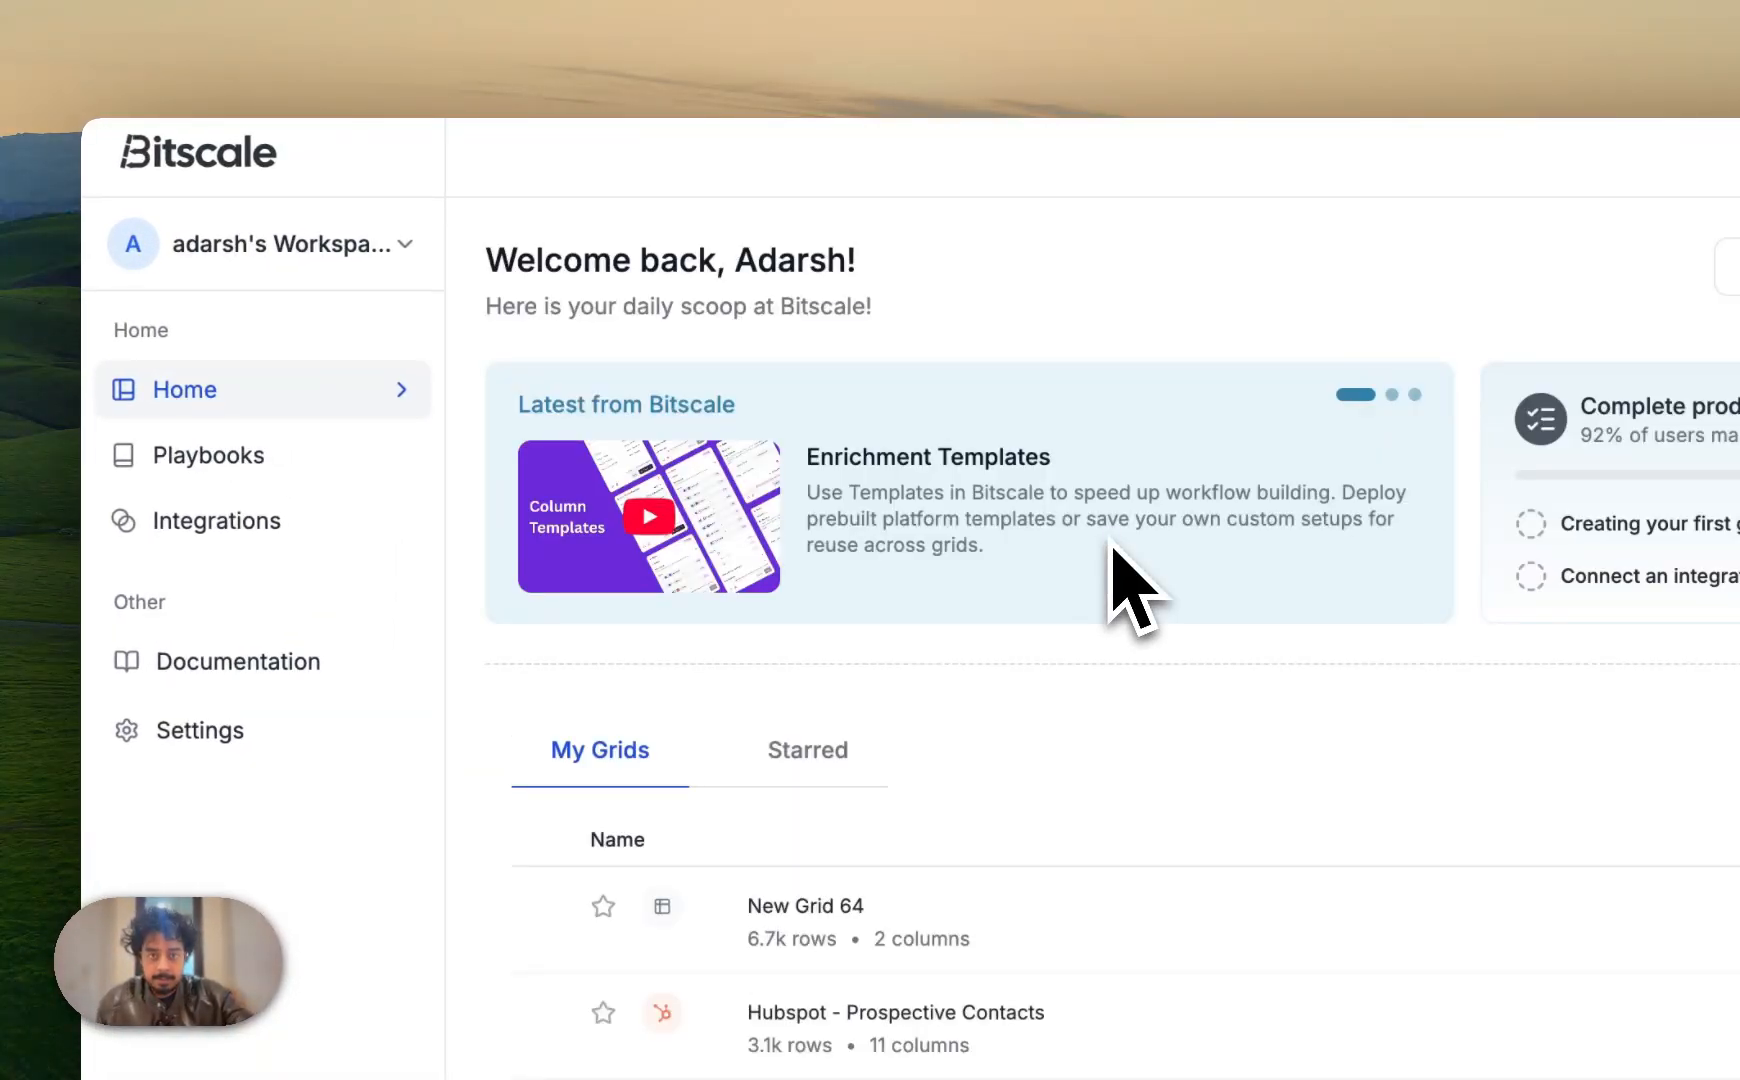
left_click(405, 244)
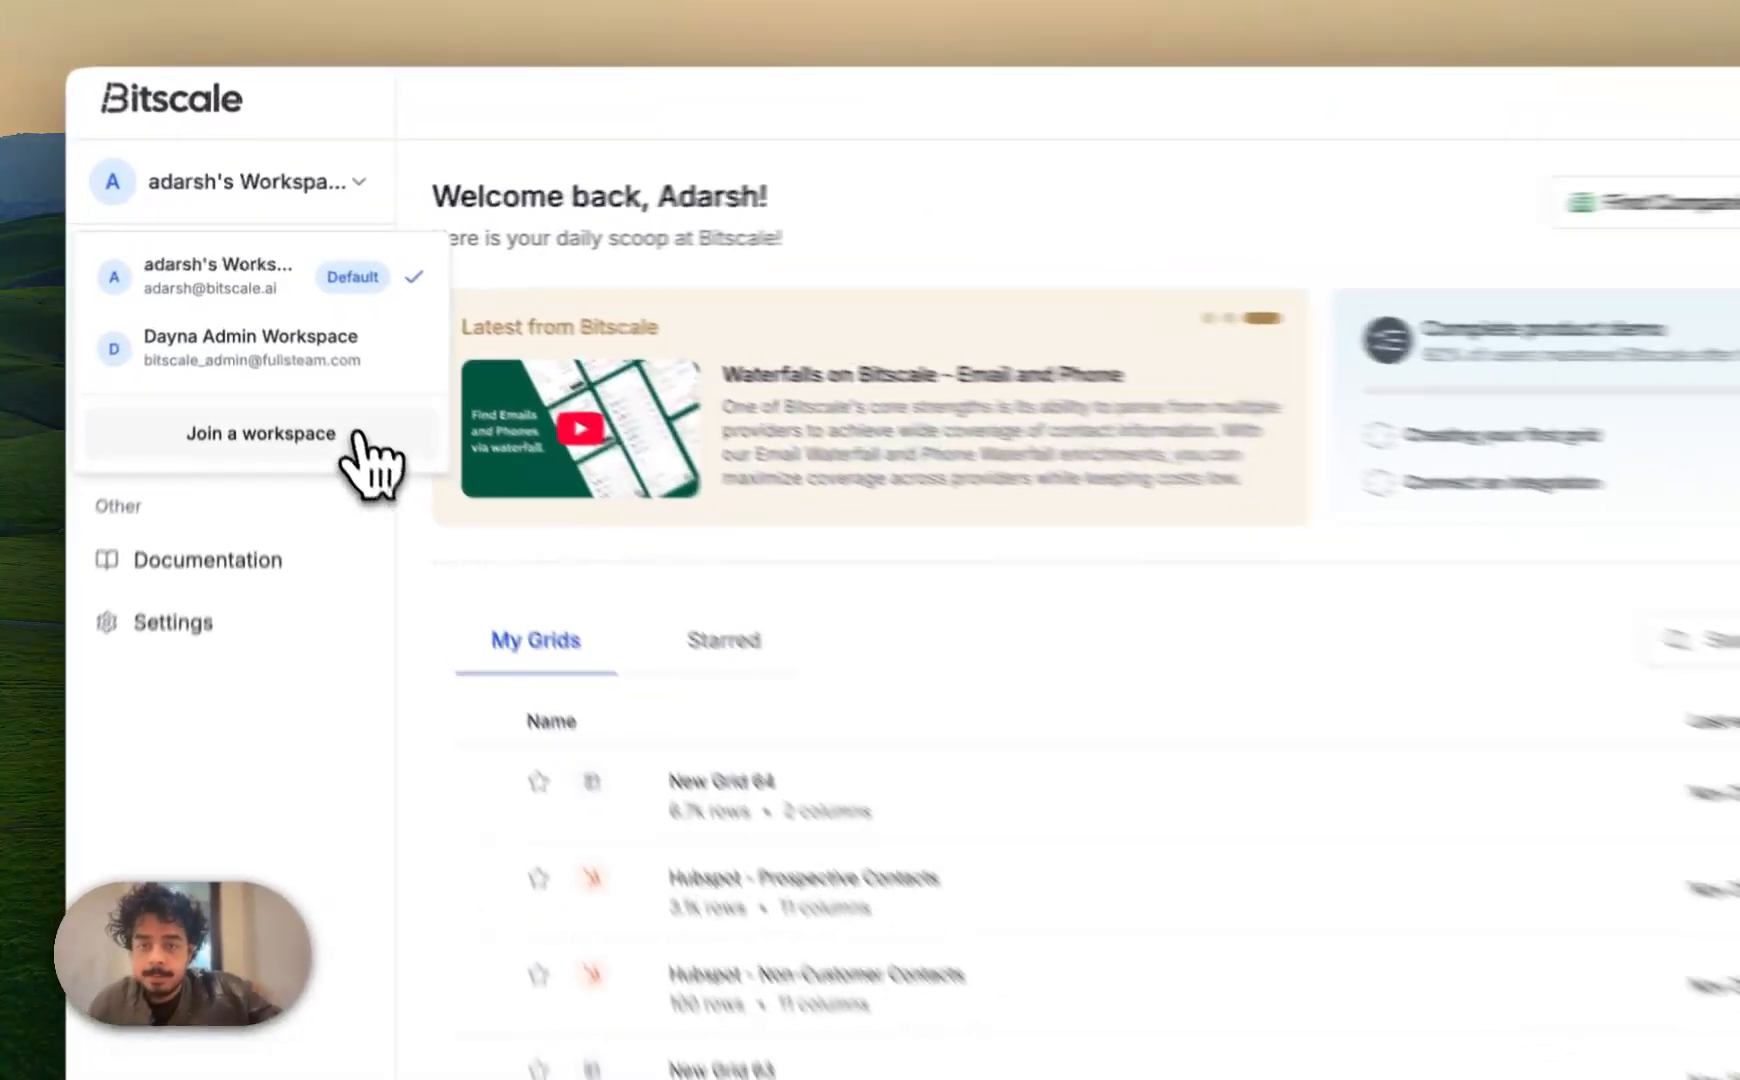
left_click(322, 372)
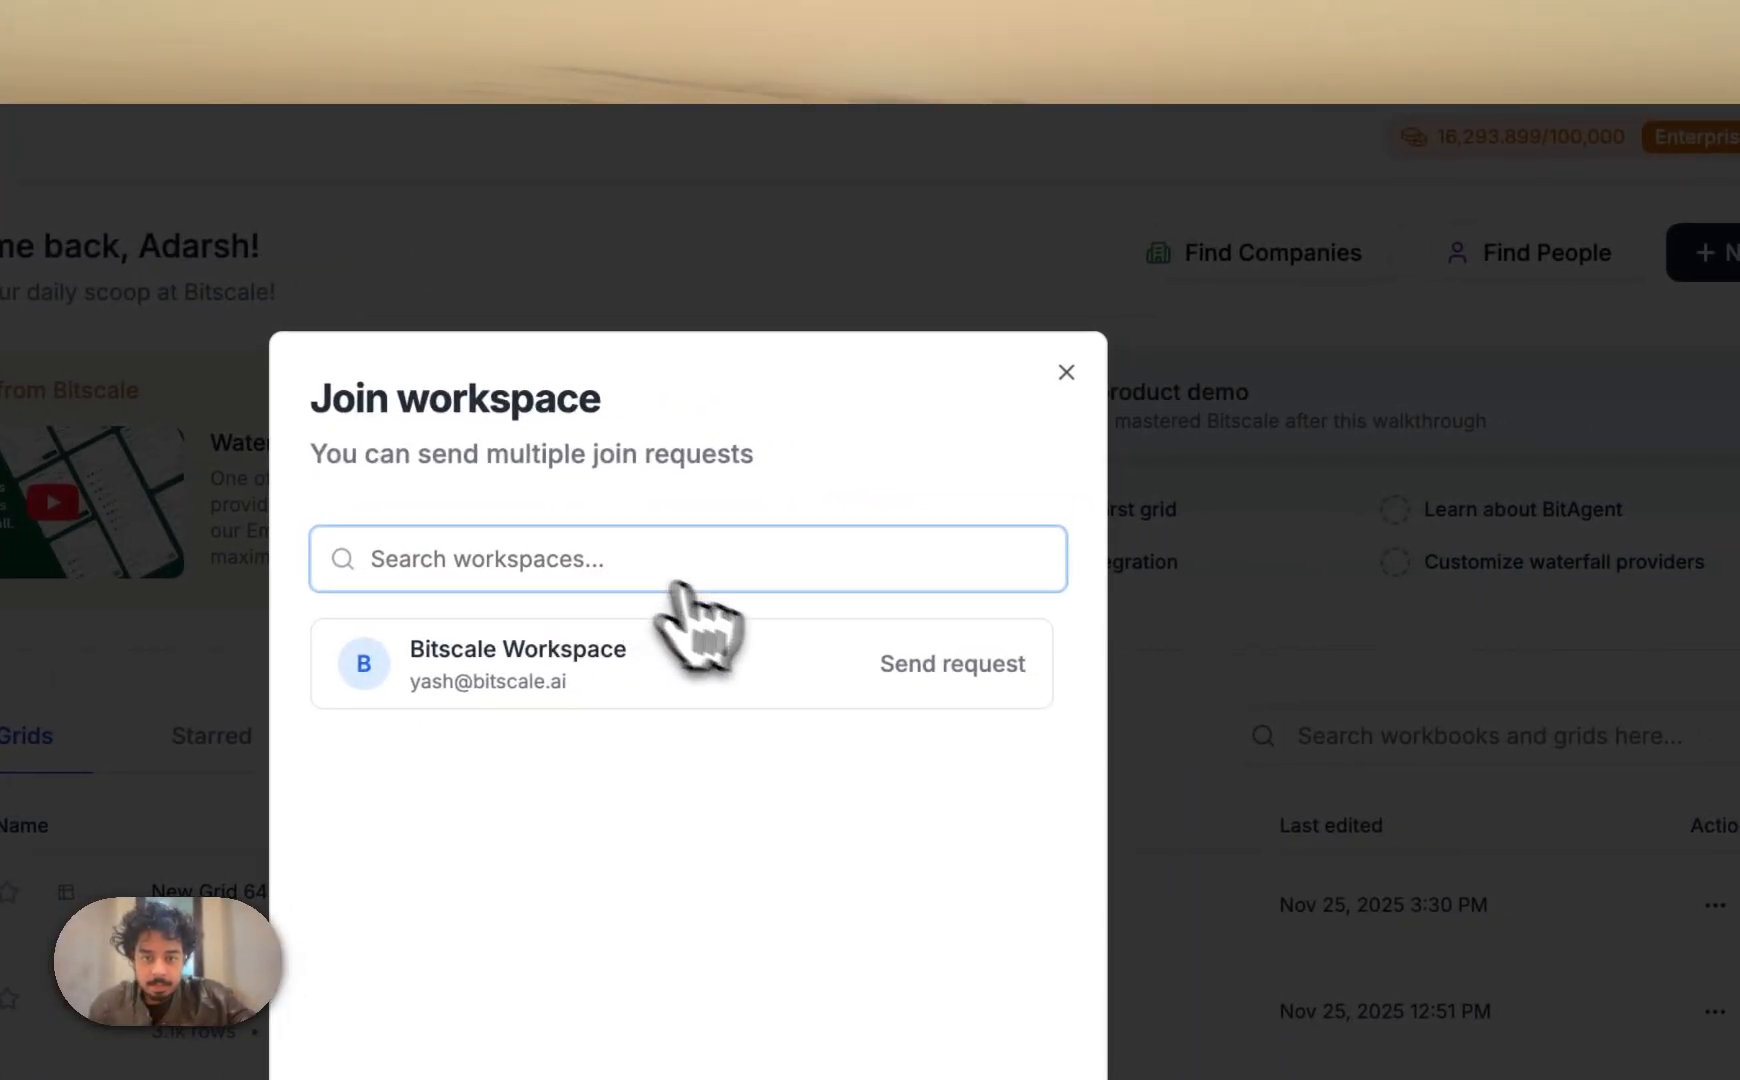
left_click(1066, 372)
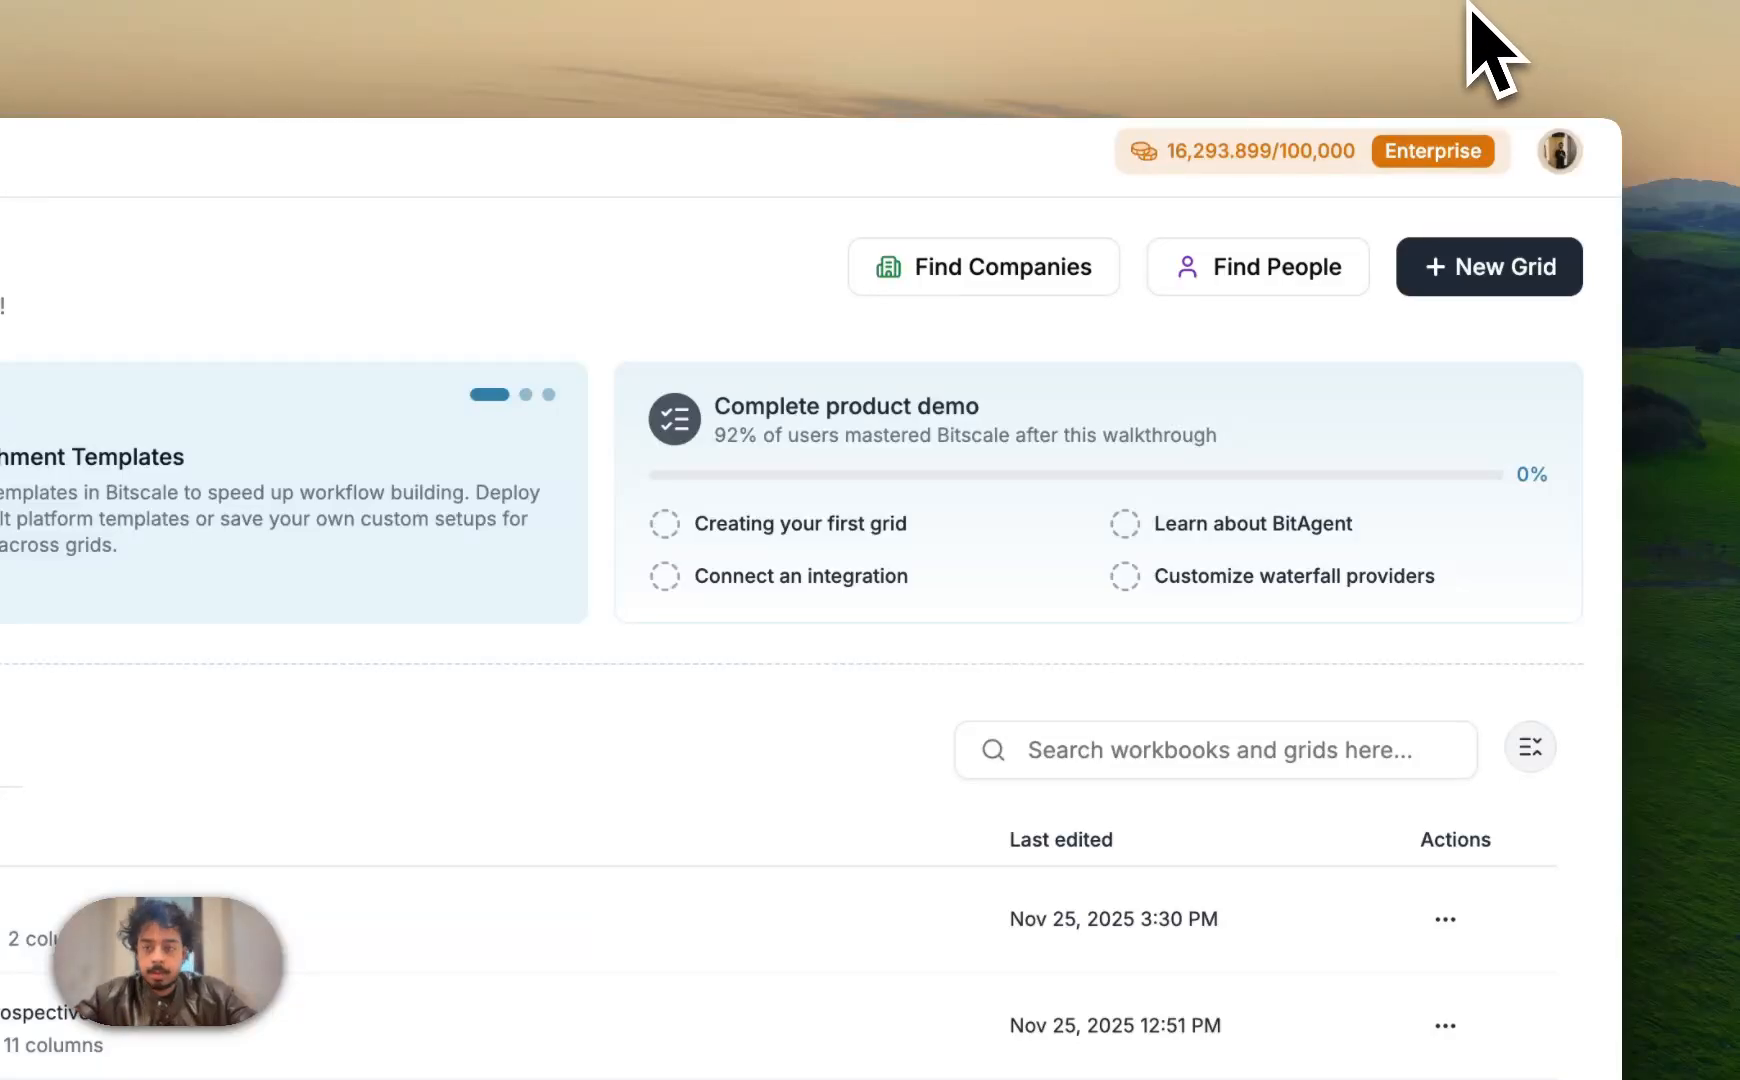
In Gmail, open the 'Workspace Invitation - Bitscale Growth' email and accept the invitation
key("super+t")
type("gmail.google.com/mail/")
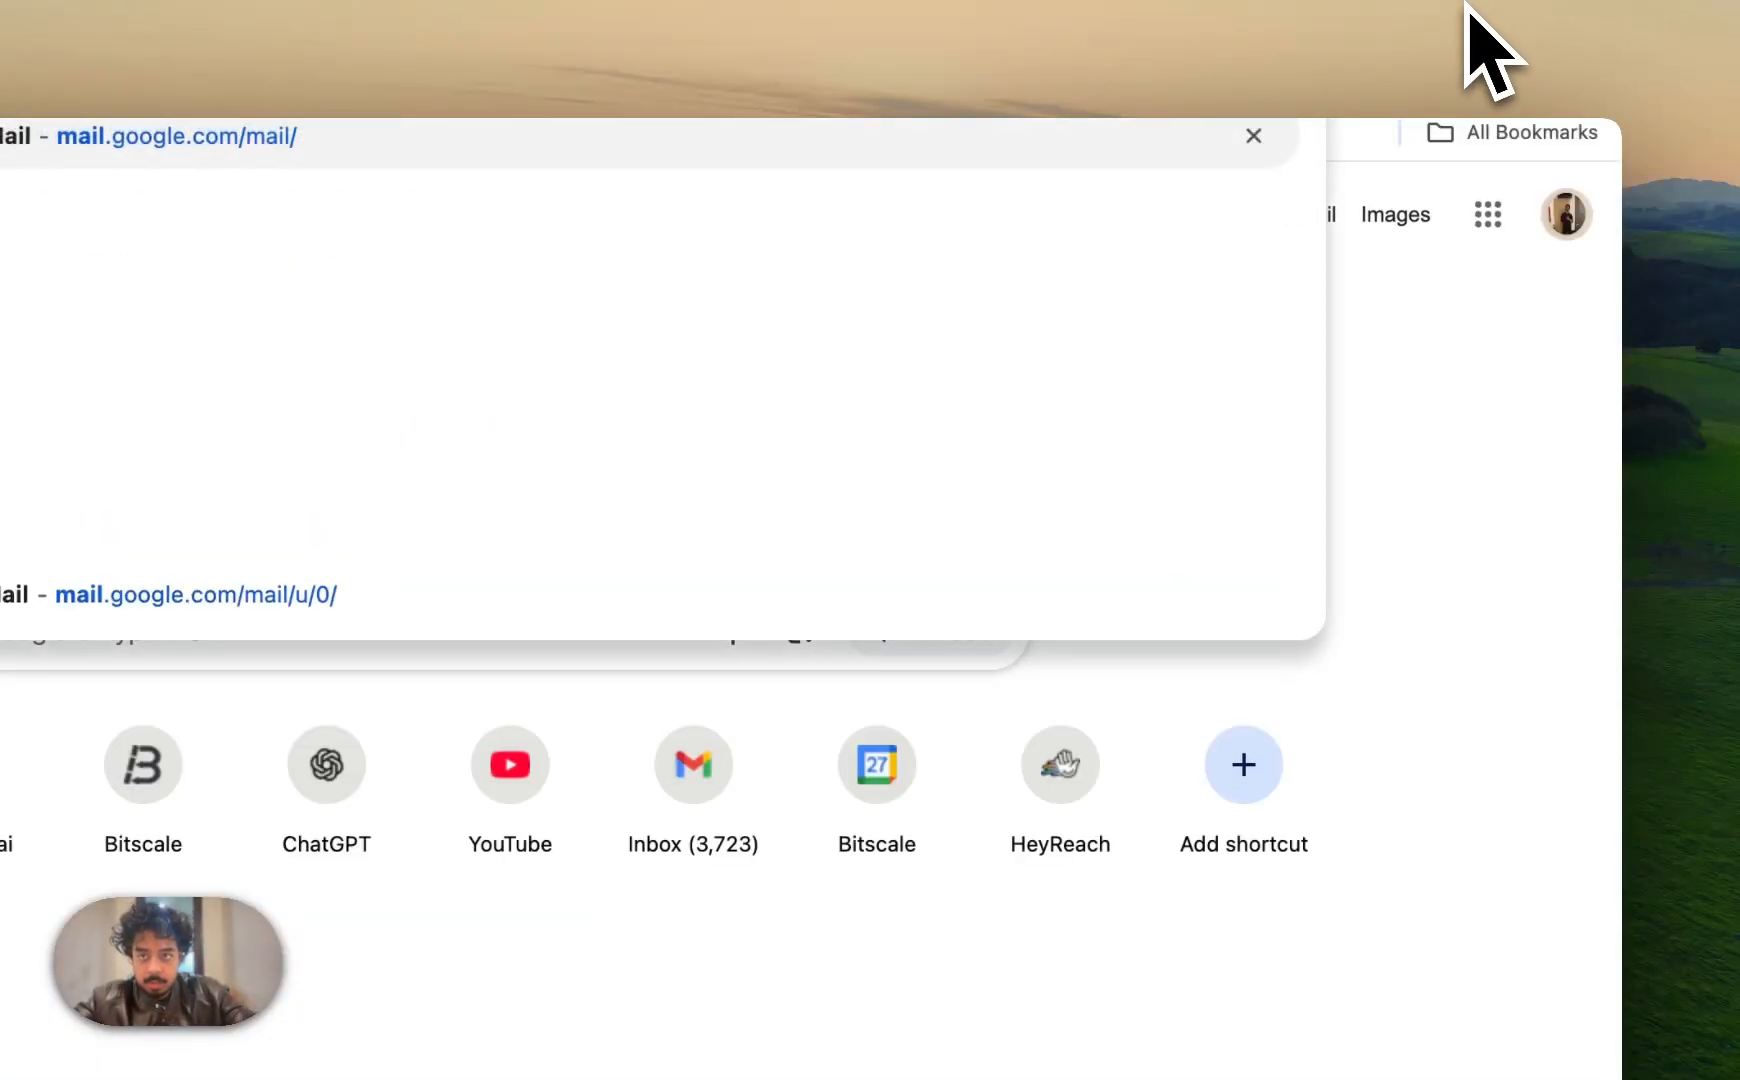
key("Return")
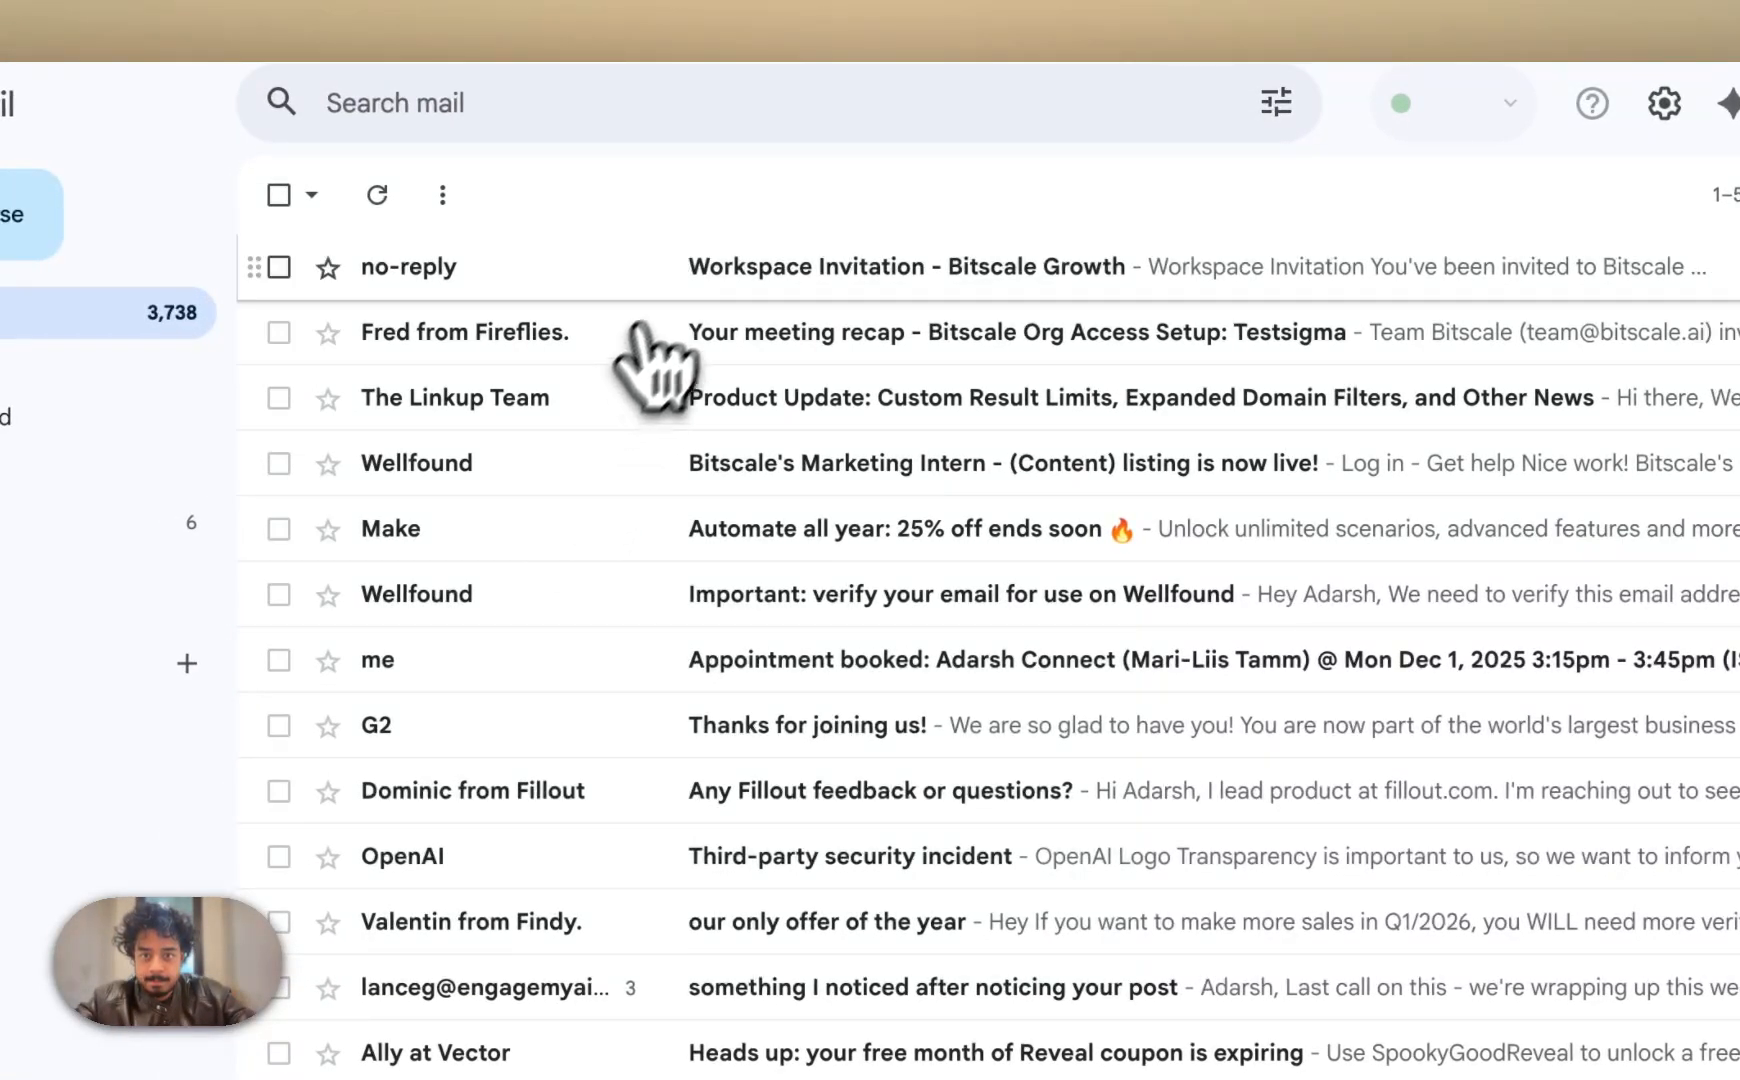
left_click(712, 280)
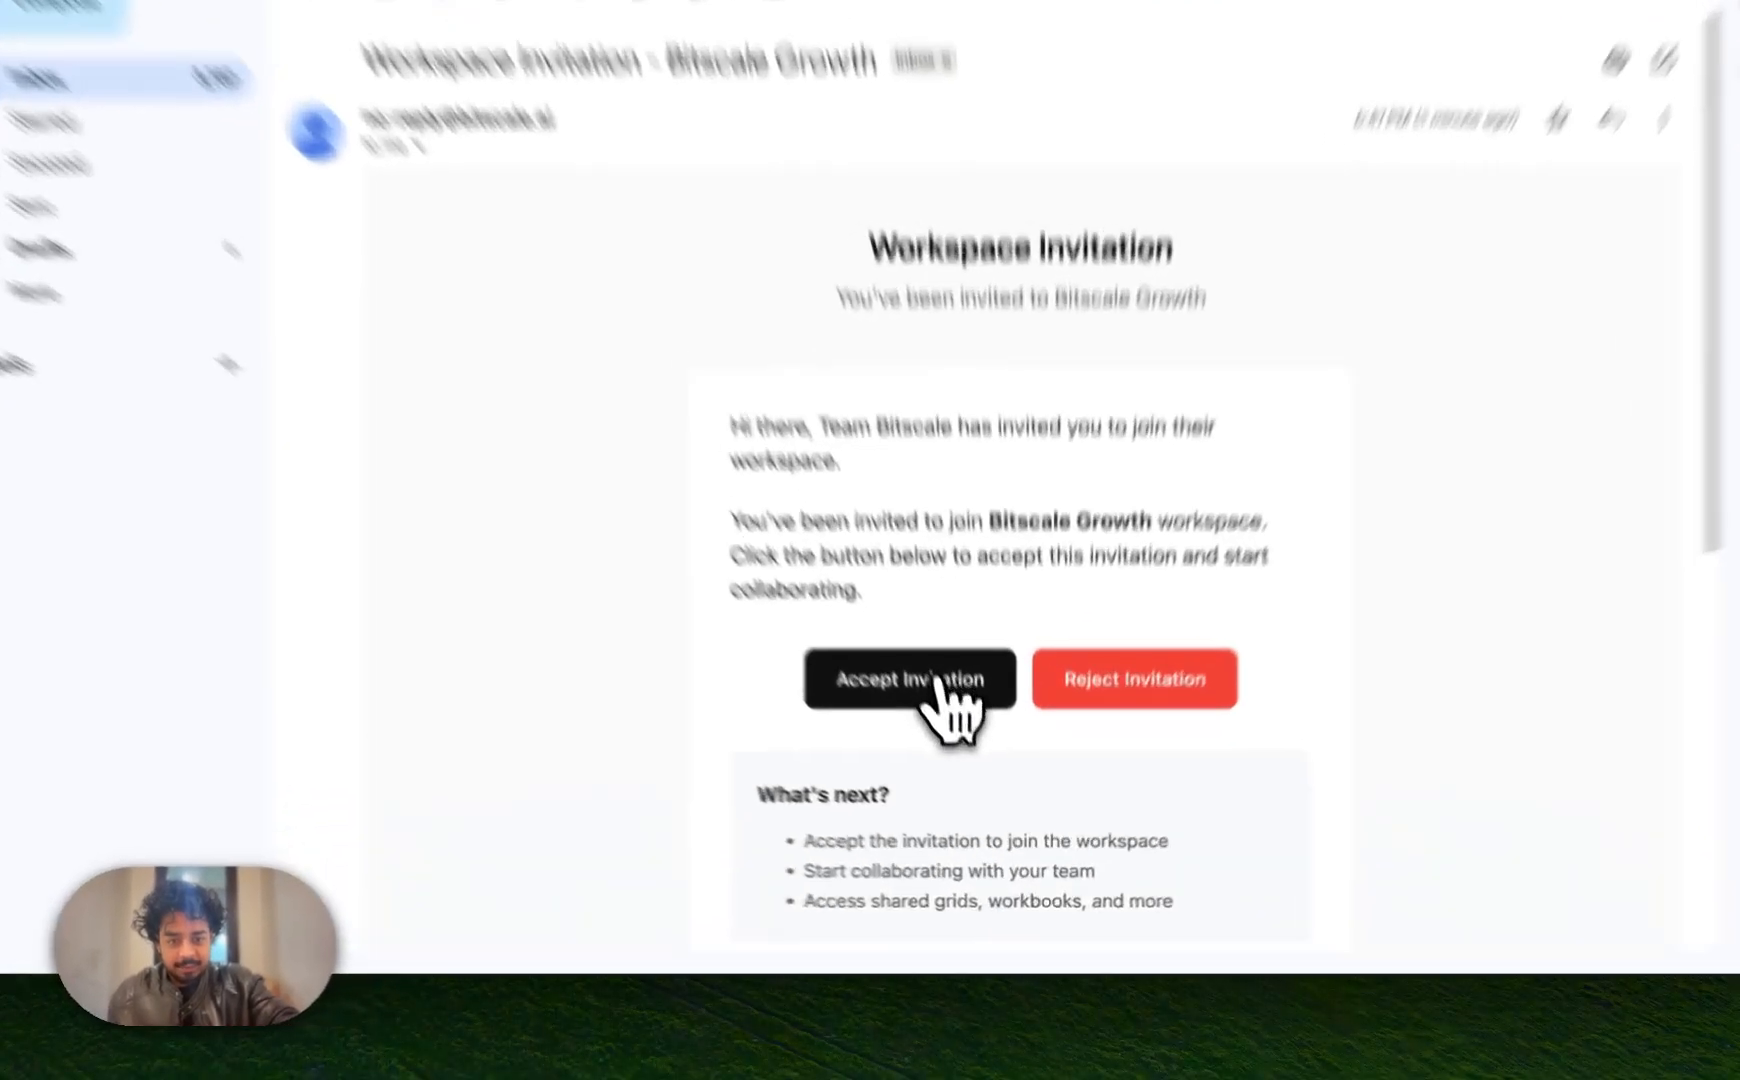
left_click(942, 737)
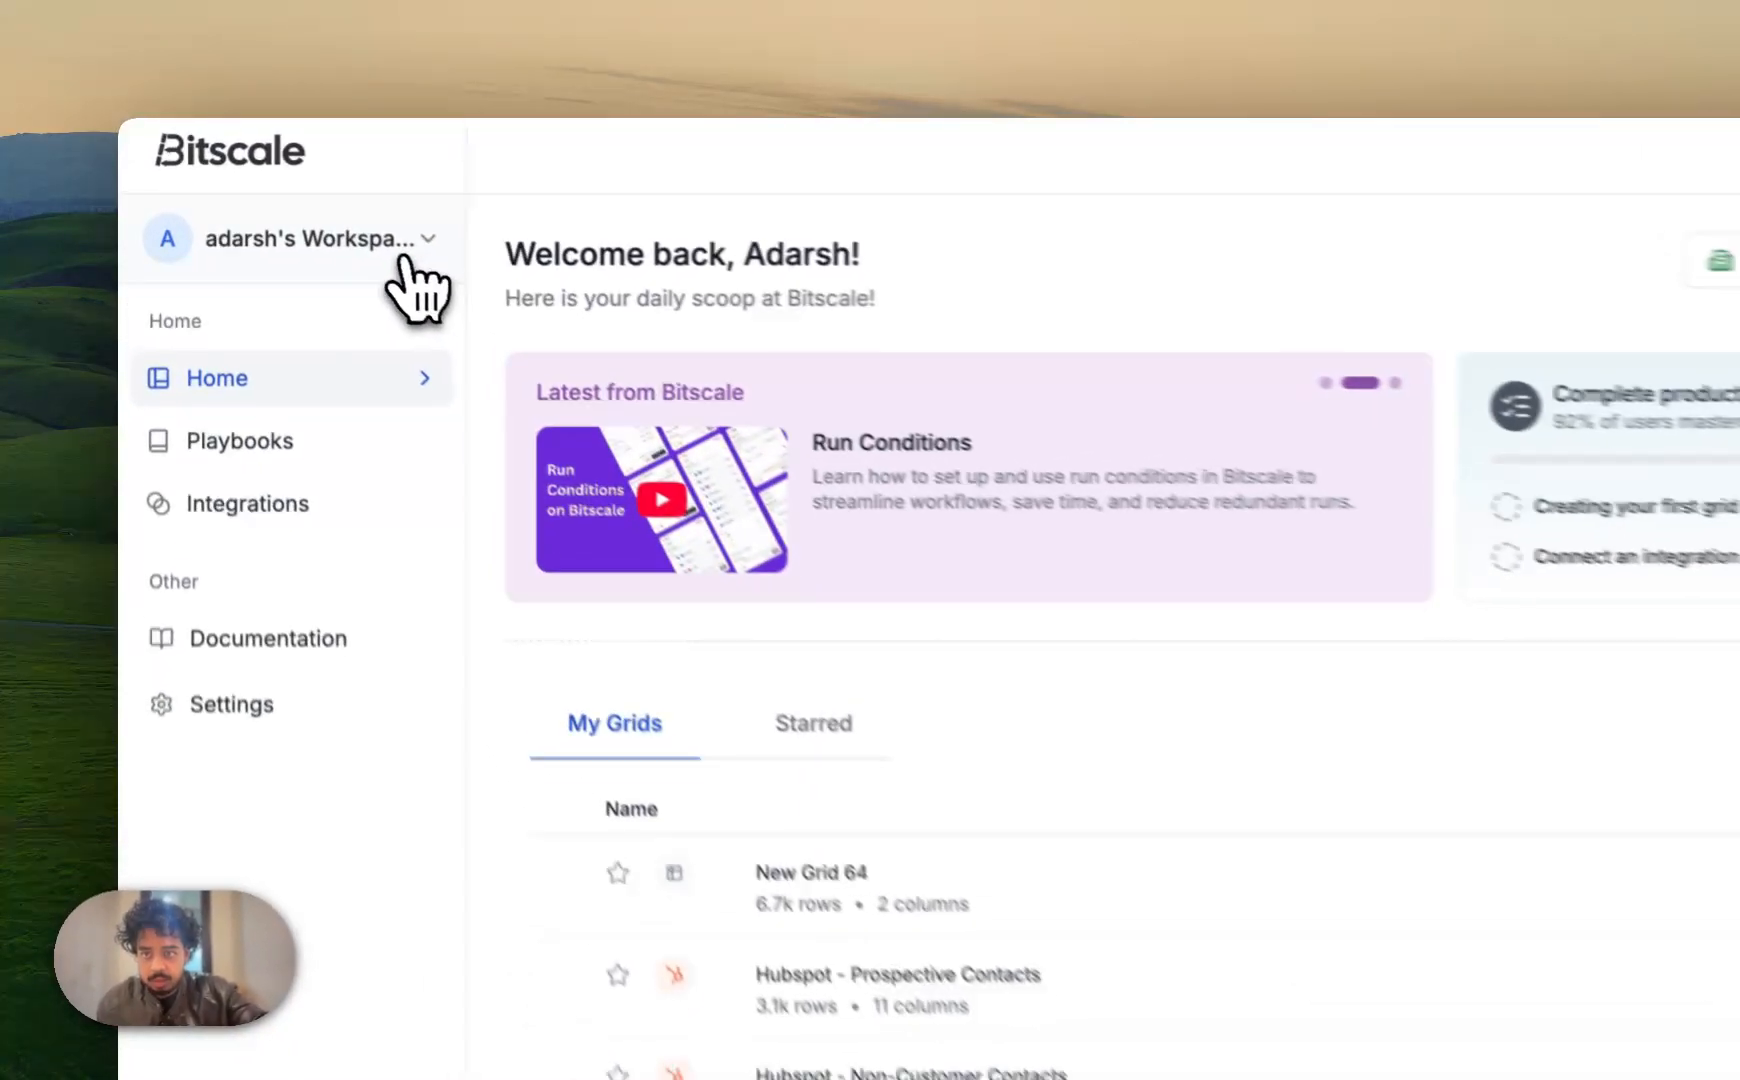
Switch to Bitscale Growth and verify it shows 50,000 of 50,000 credits remaining
left_click(318, 196)
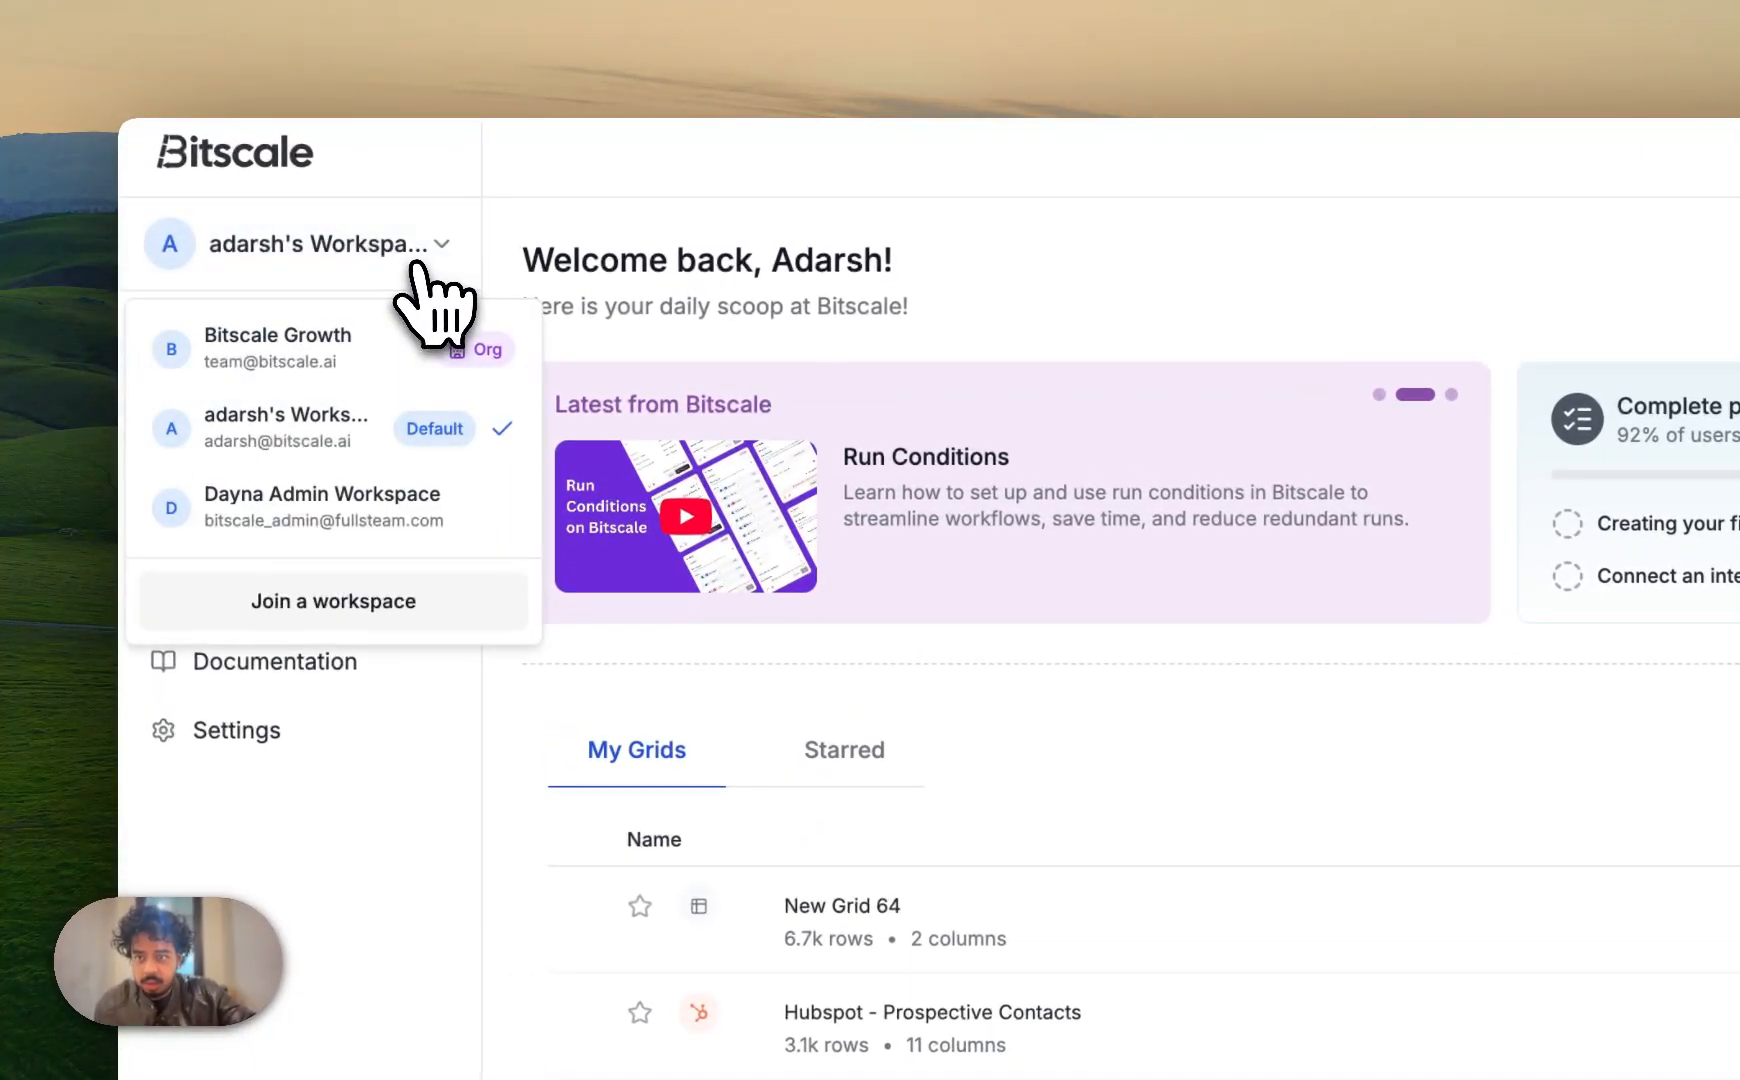
left_click(343, 350)
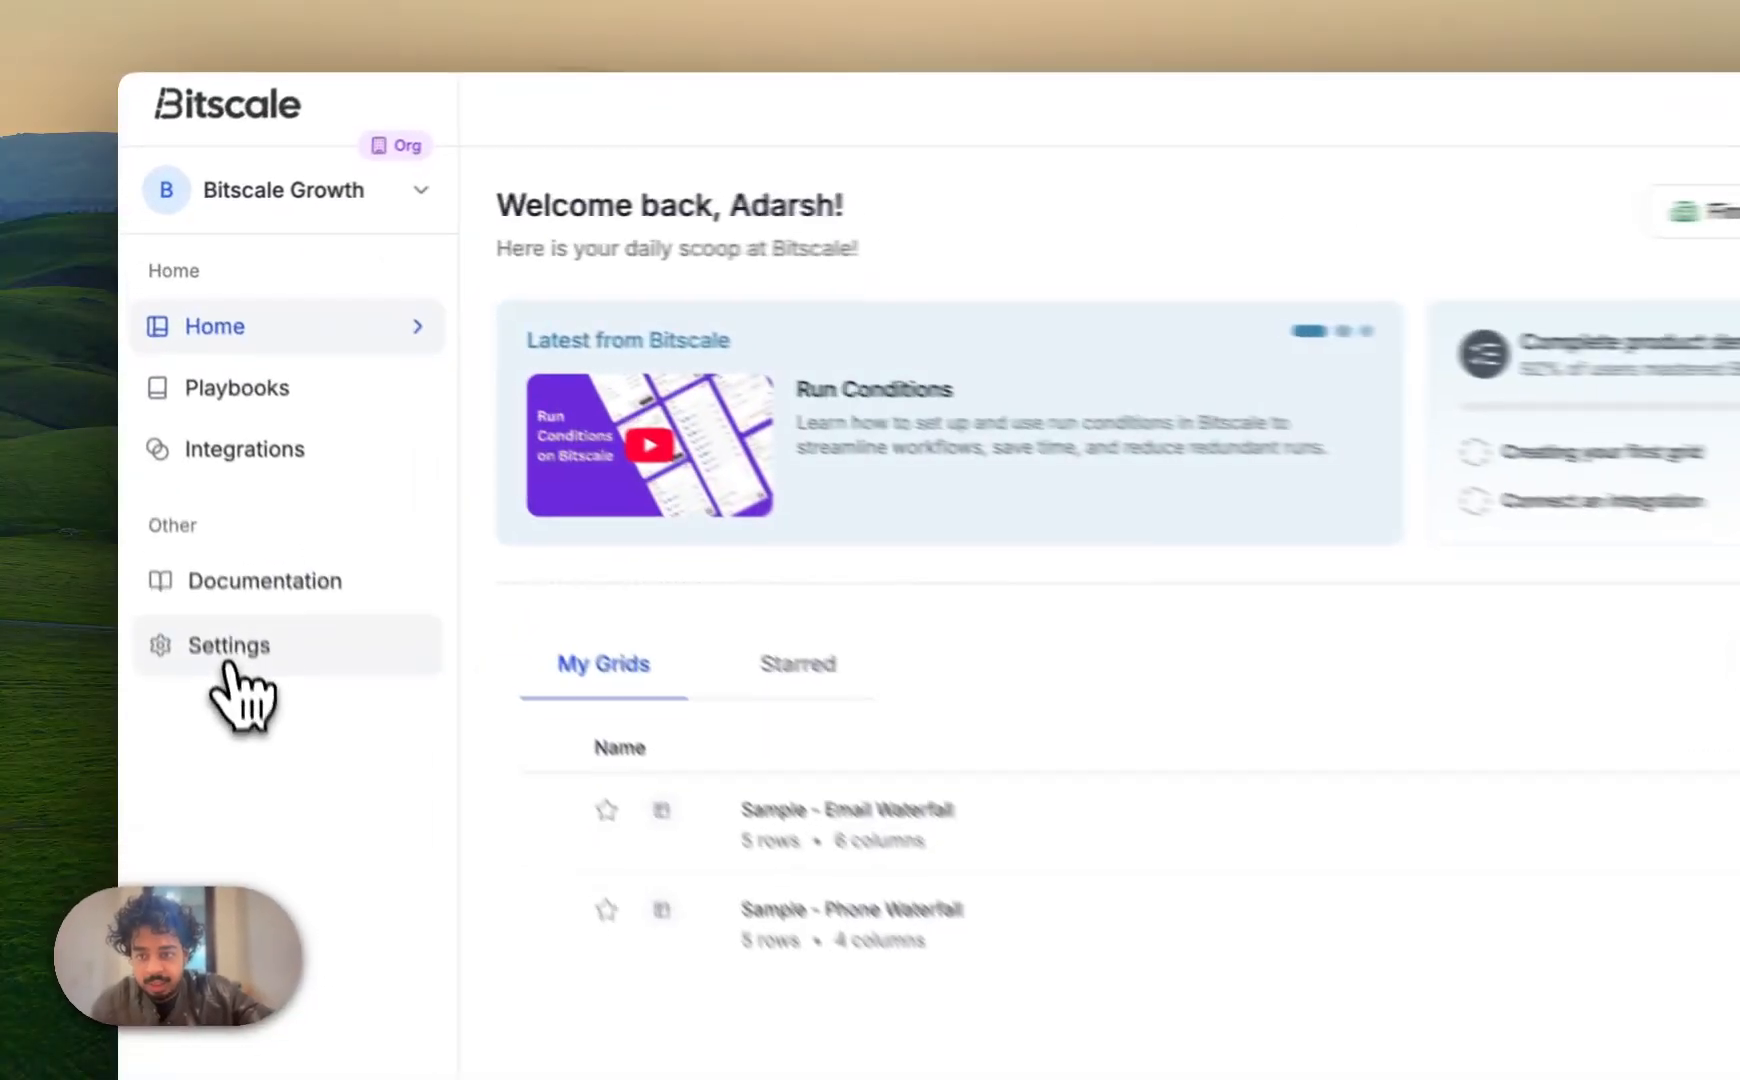
left_click(192, 500)
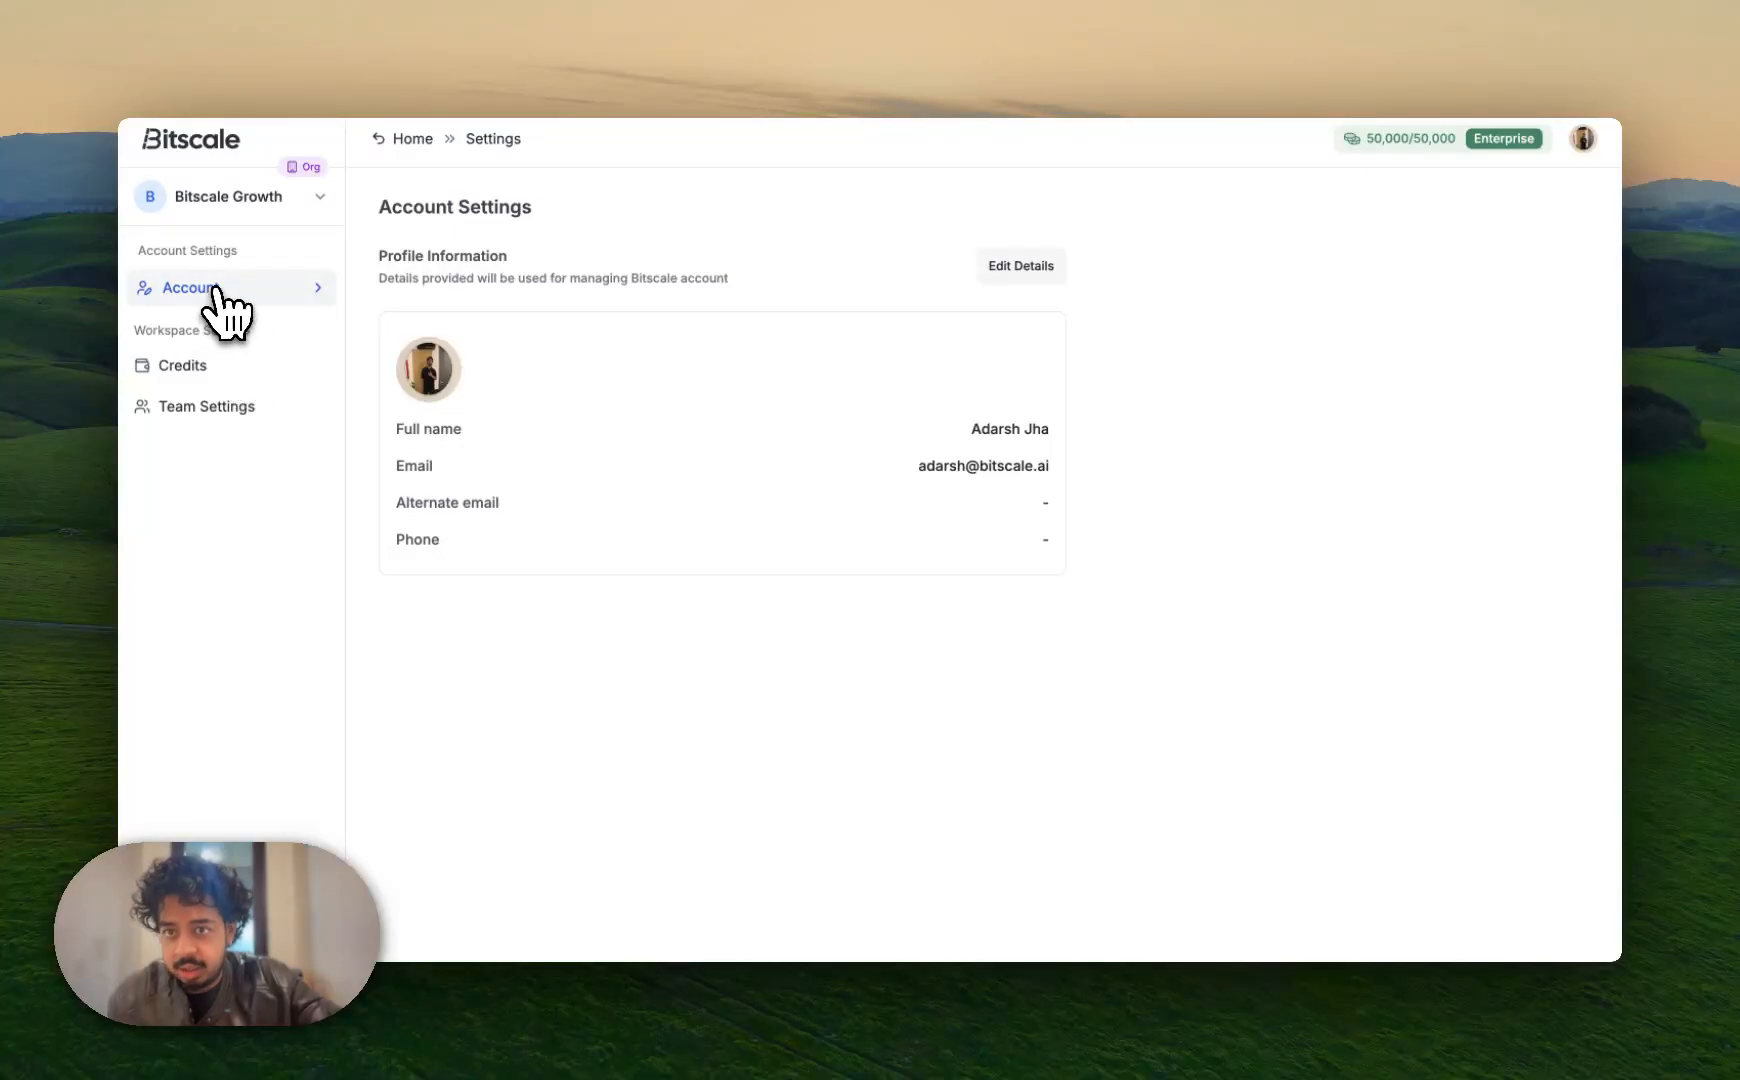
left_click(410, 138)
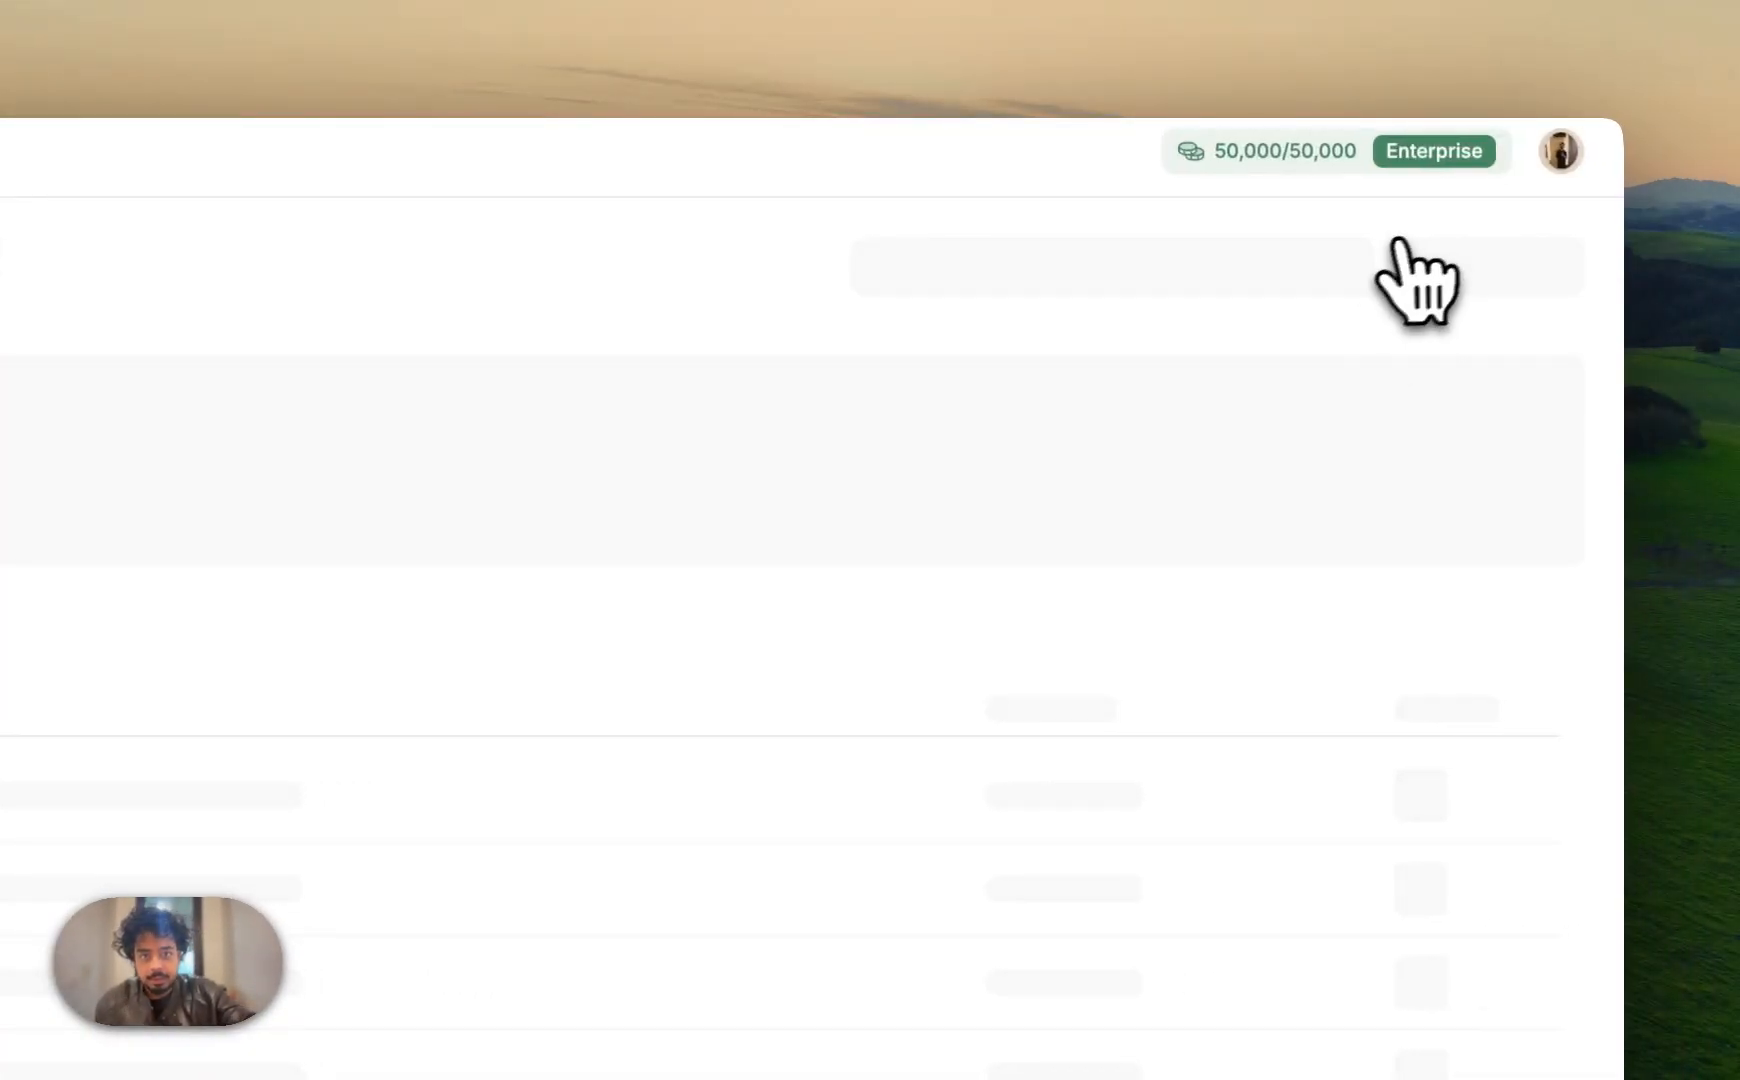
mouse_move(1372, 165)
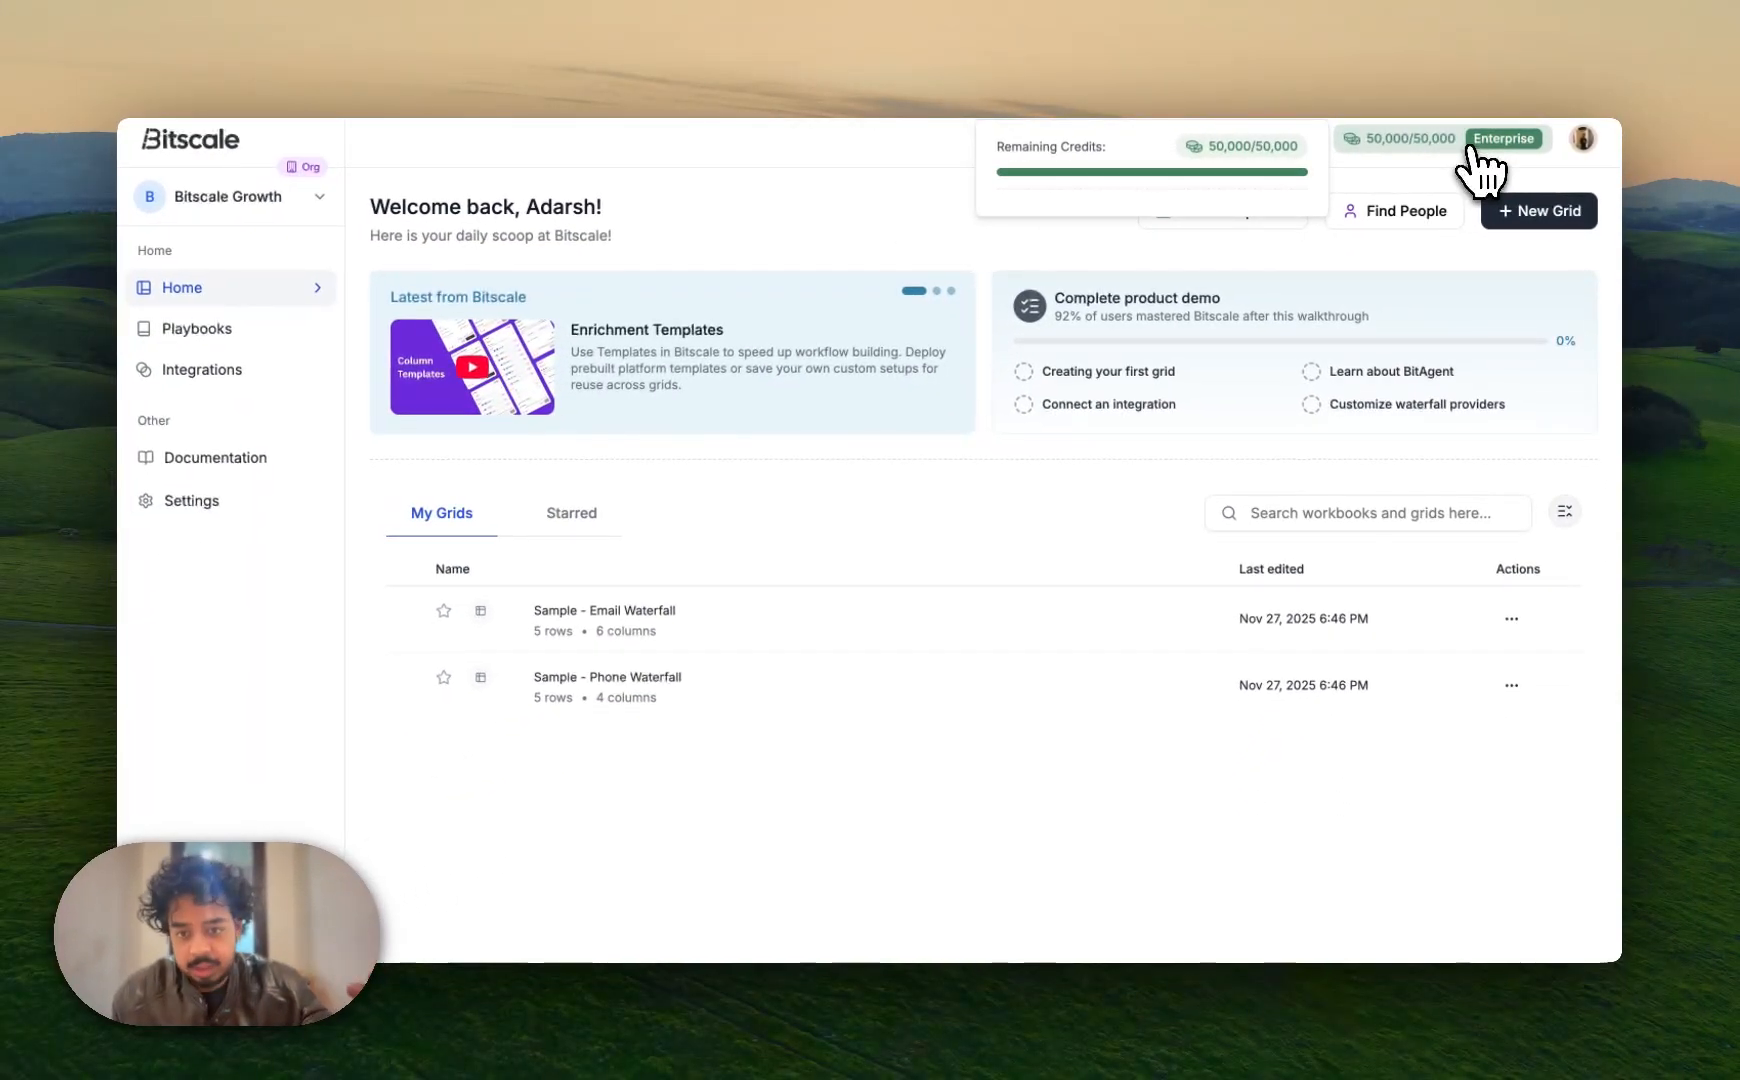